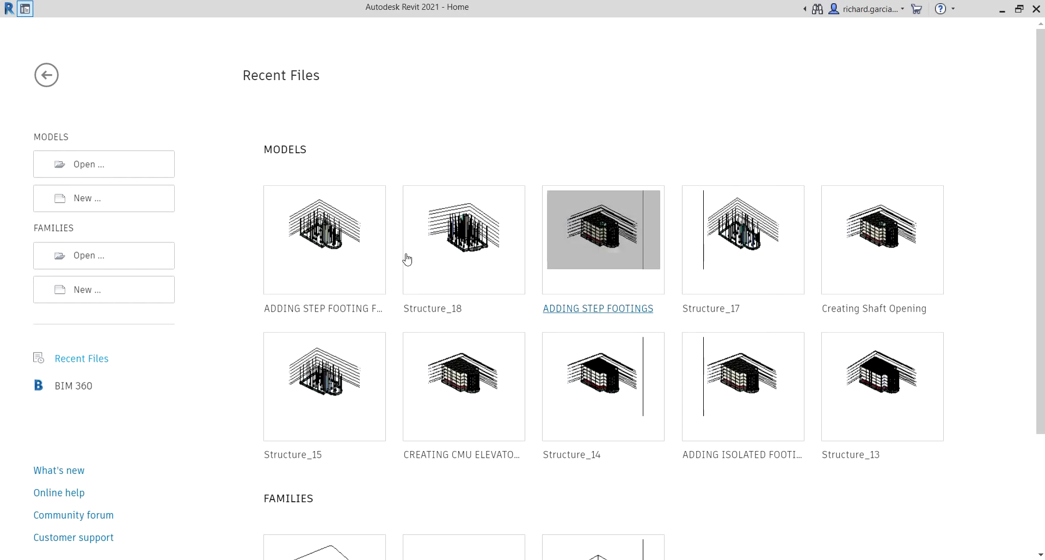
Open the recent project ADDING STEP FOOTING FAMILY AND TAGGING.
left_click(321, 238)
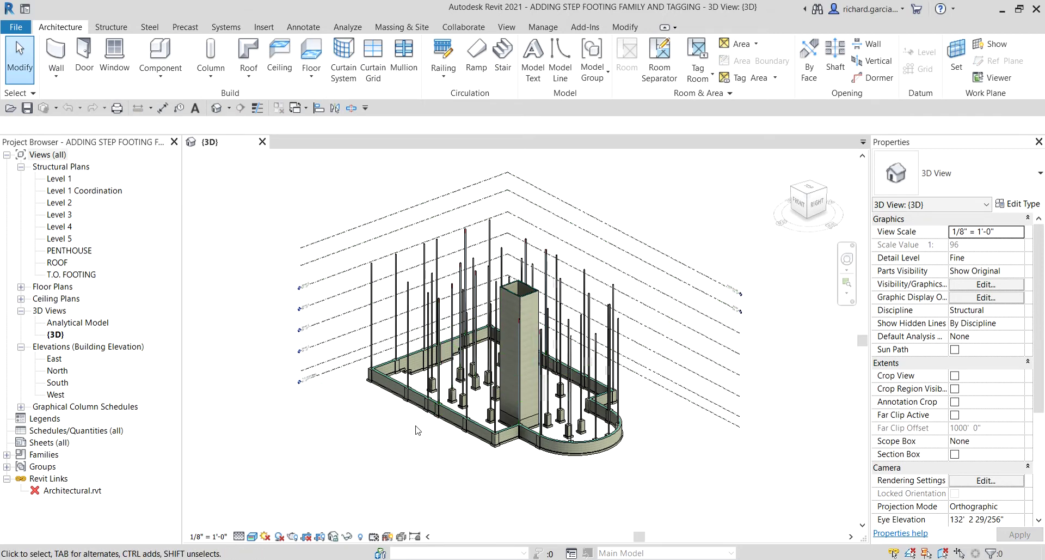
left_click(46, 480)
left_click(88, 493)
left_click(79, 491)
right_click(79, 493)
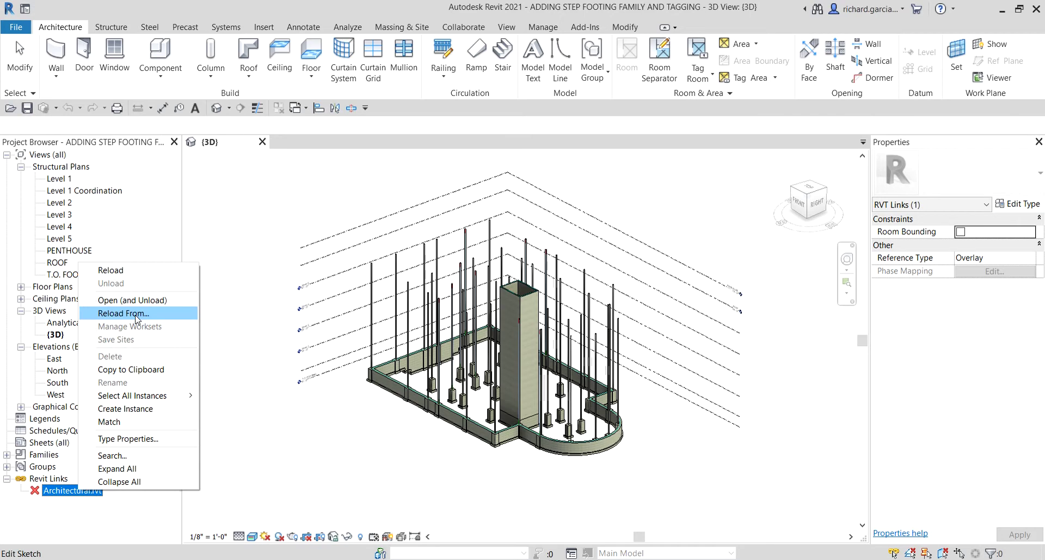
left_click(415, 469)
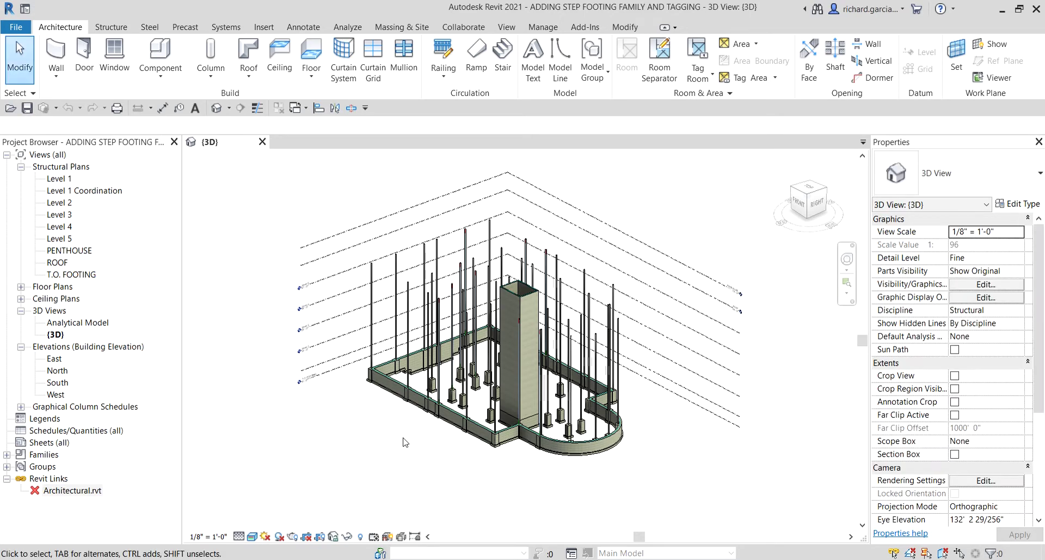
Examine the stepped wall footings along the building's west foundation wall in the 3D view.
scroll(404, 442, "down", 3)
middle_click_drag(415, 462, 358, 450, "shift")
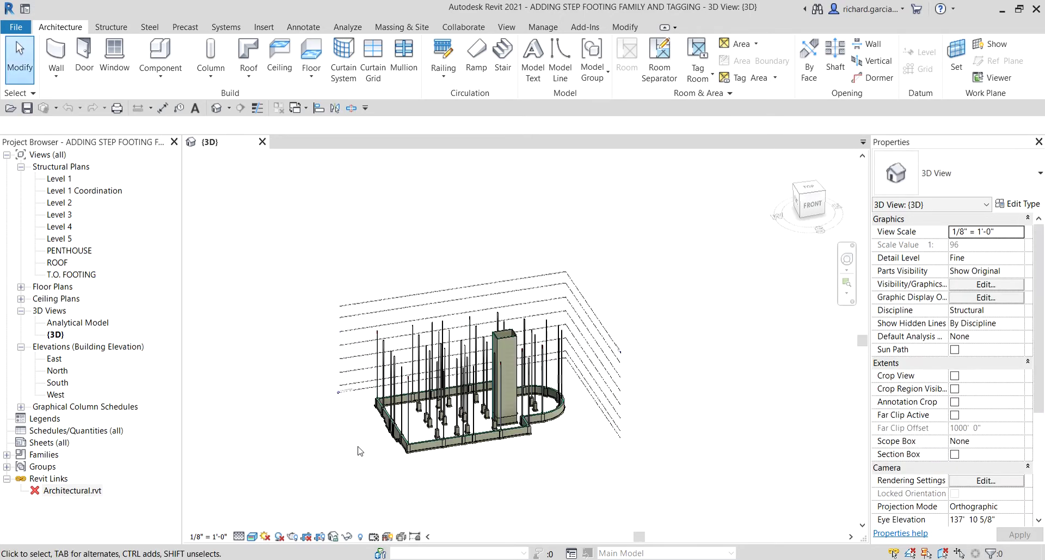
scroll(358, 450, "up", 5)
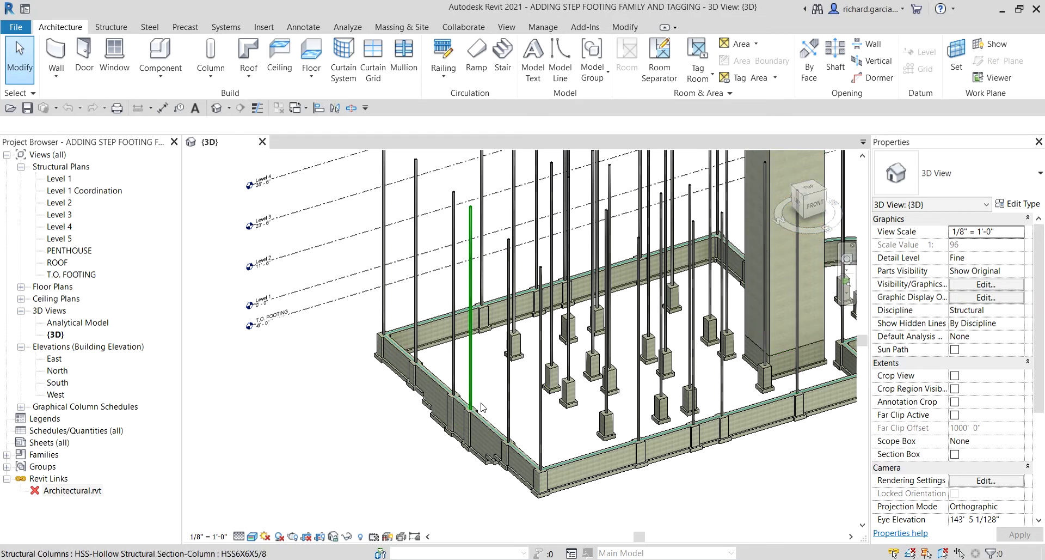
scroll(427, 448, "up", 4)
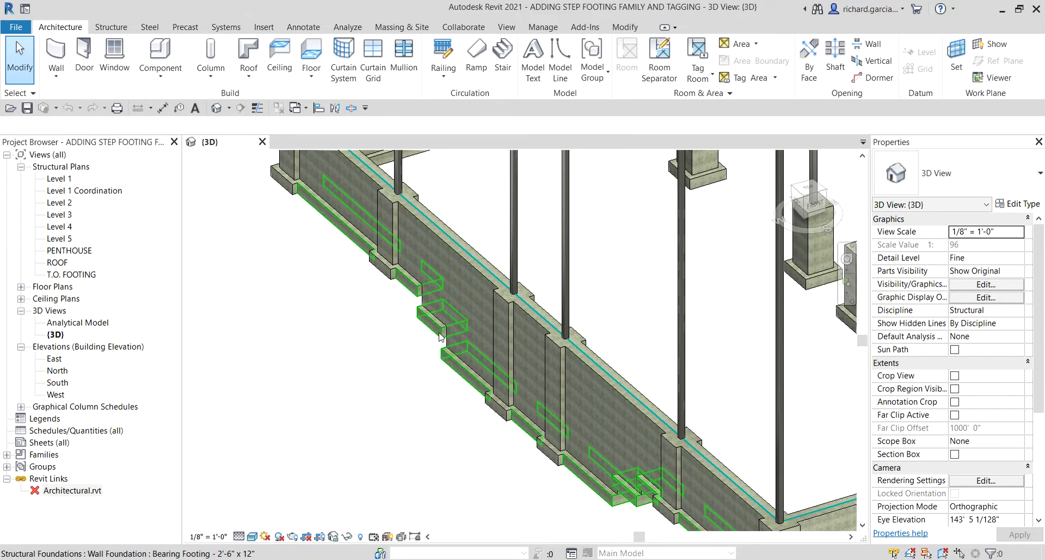
scroll(496, 429, "down", 2)
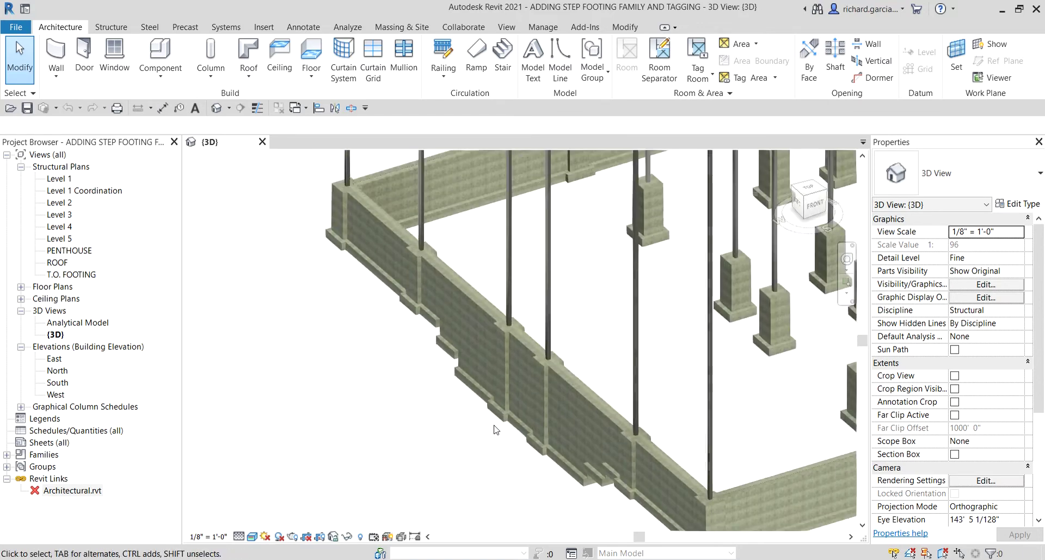
middle_click_drag(495, 430, 337, 356, "shift")
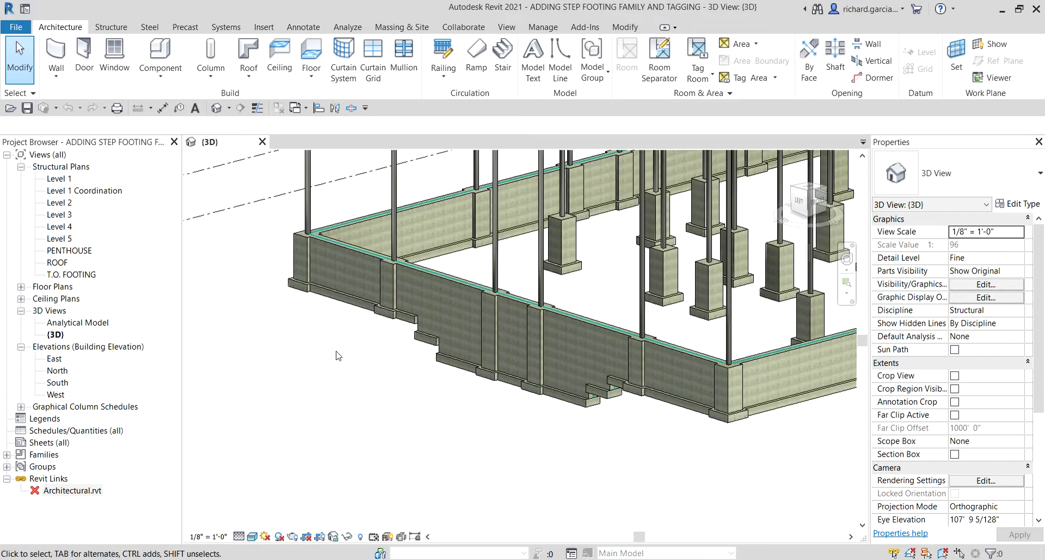
Open the West building elevation and examine the stepped bearing footing below the foundation wall.
left_click(59, 395)
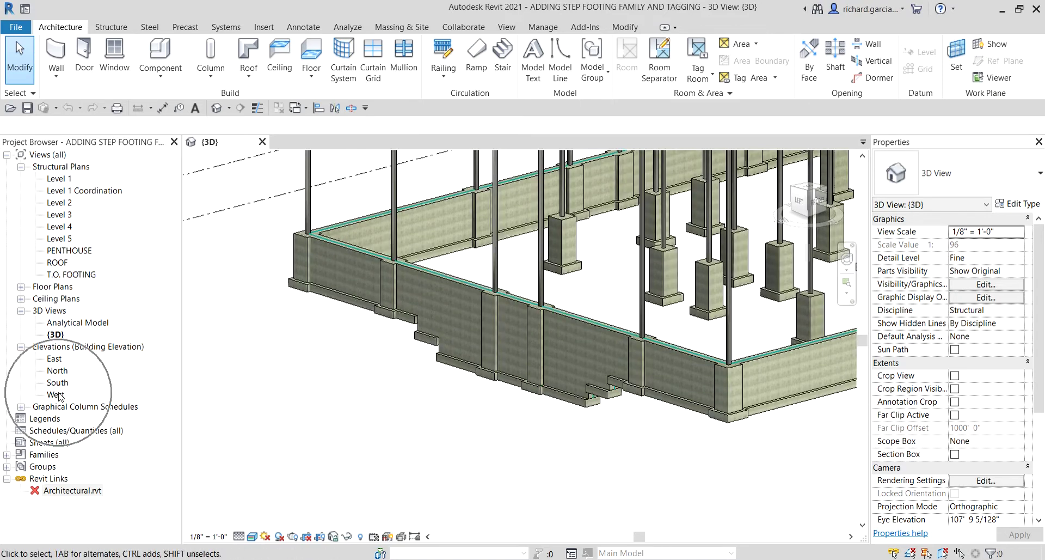
left_click(60, 395)
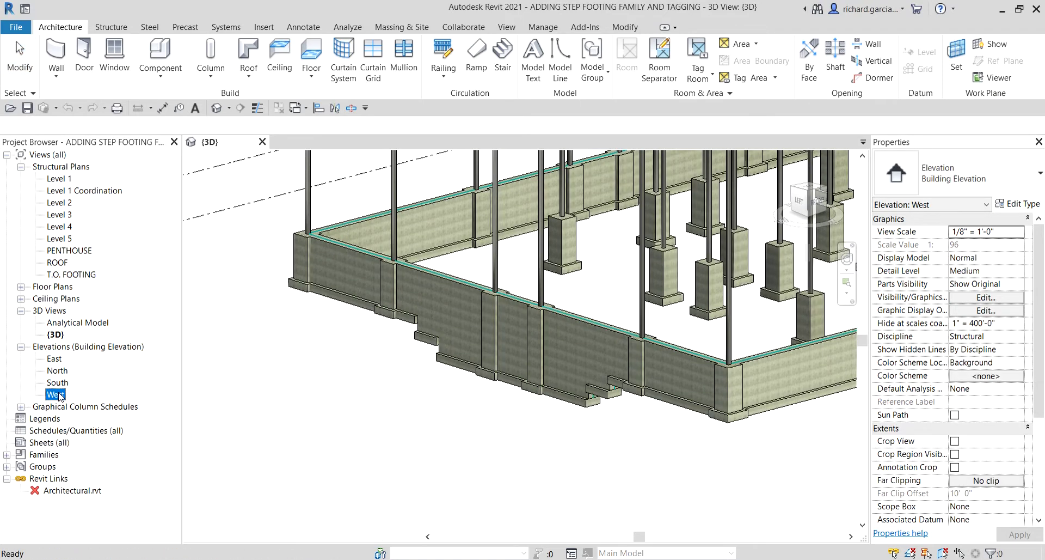
double_click(60, 395)
middle_click_drag(596, 430, 584, 301)
scroll(497, 392, "up", 2)
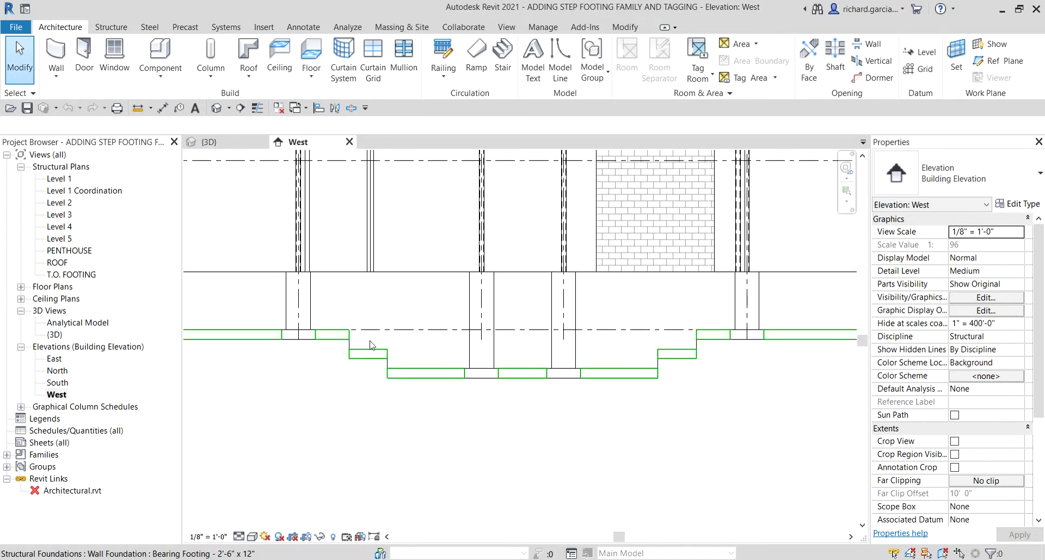
scroll(323, 343, "up", 3)
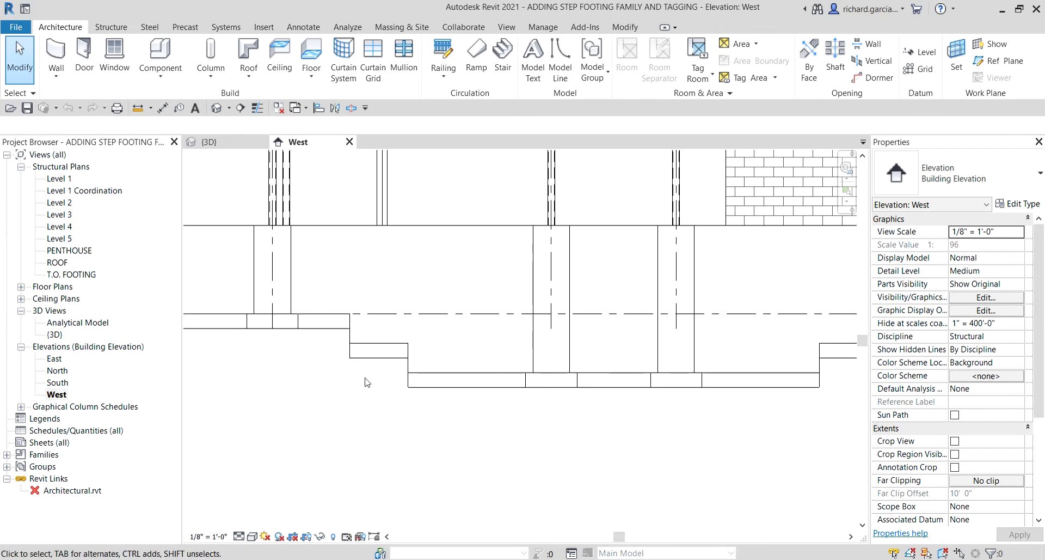
scroll(708, 326, "down", 1)
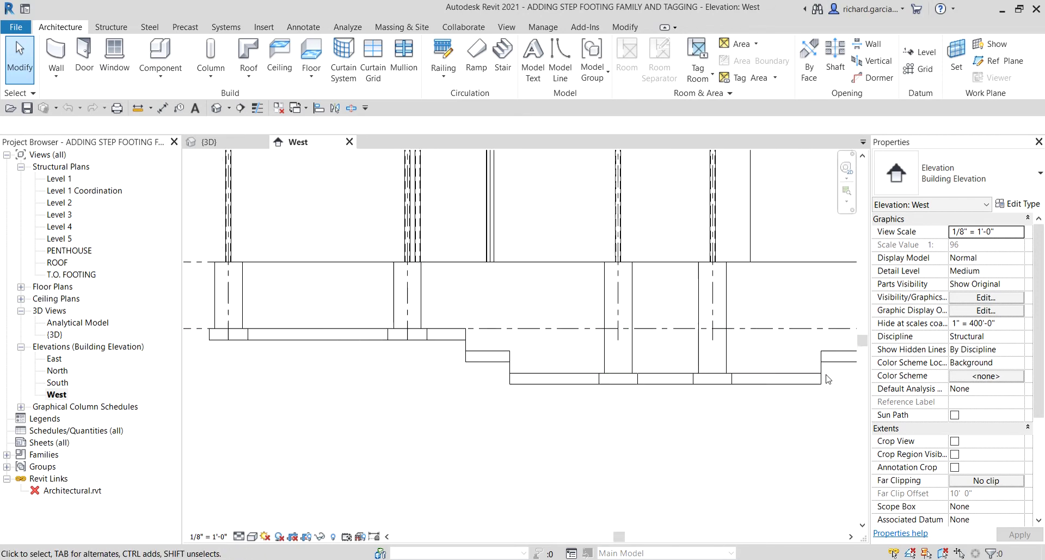
middle_click_drag(707, 327, 719, 359)
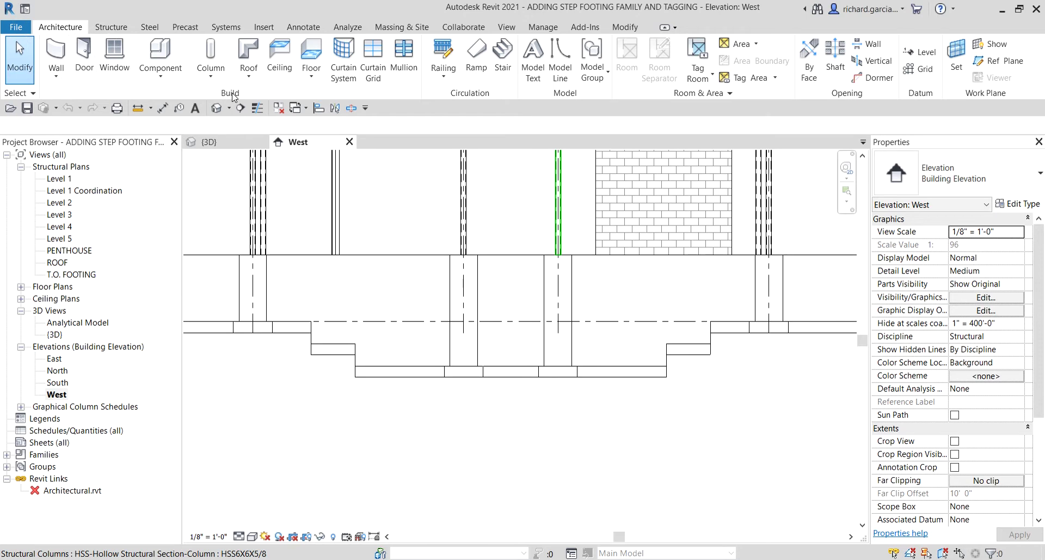
left_click(158, 78)
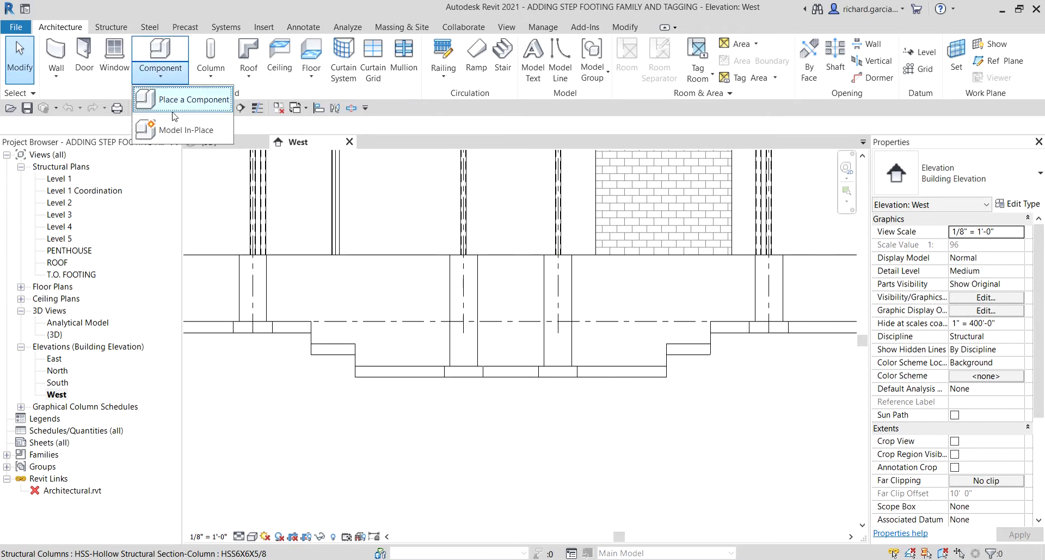
left_click(182, 135)
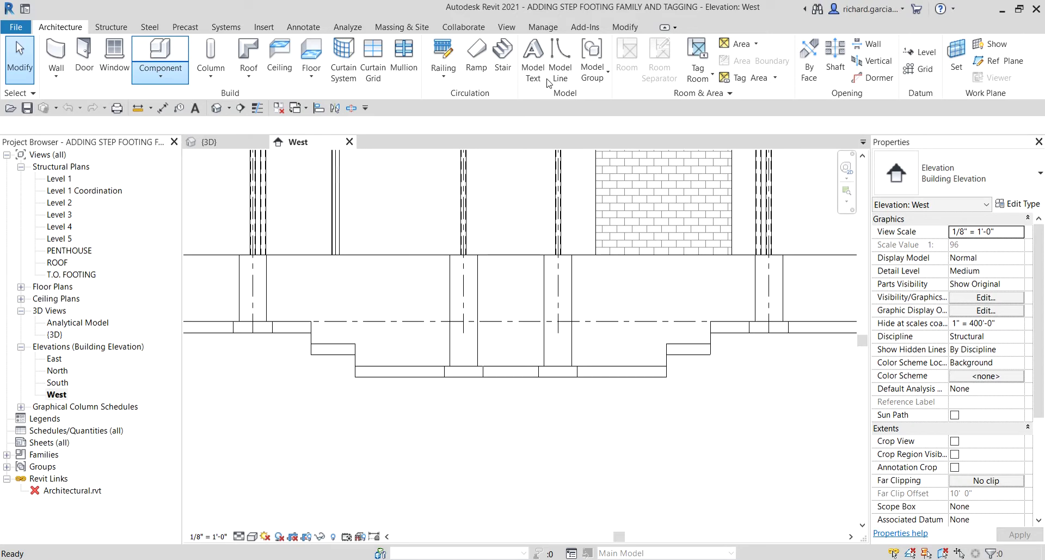
left_click(160, 54)
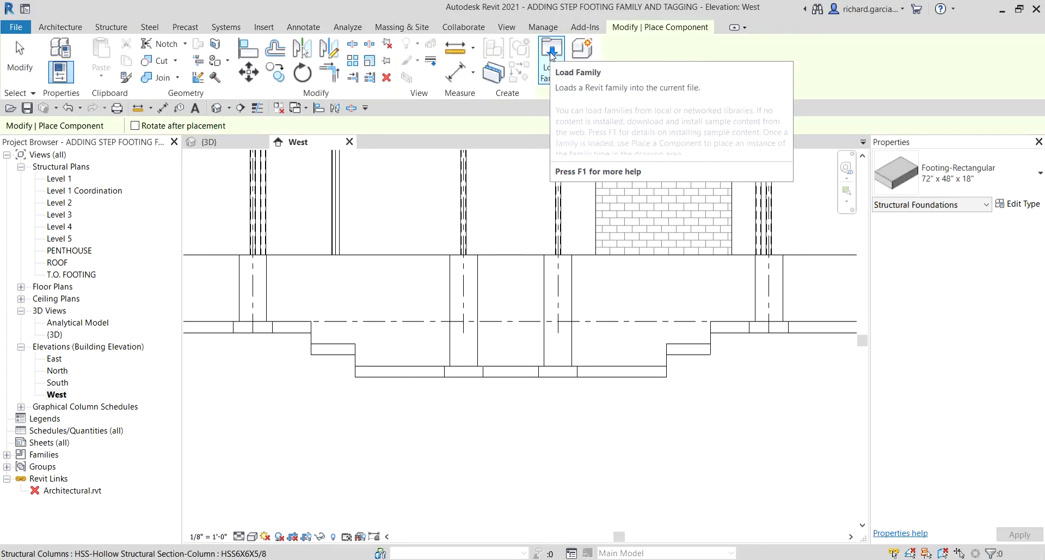
left_click(20, 54)
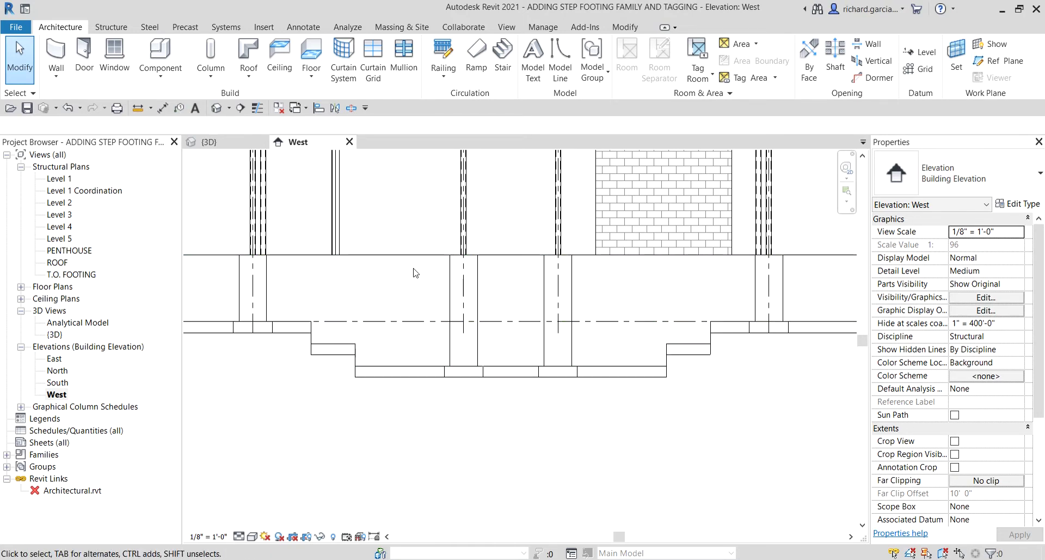
left_click(160, 80)
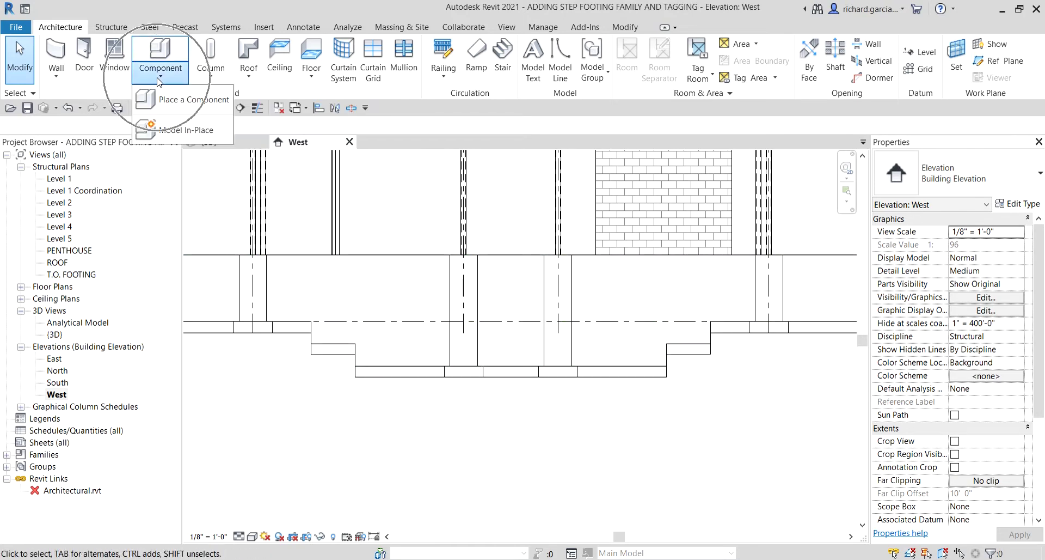
left_click(188, 131)
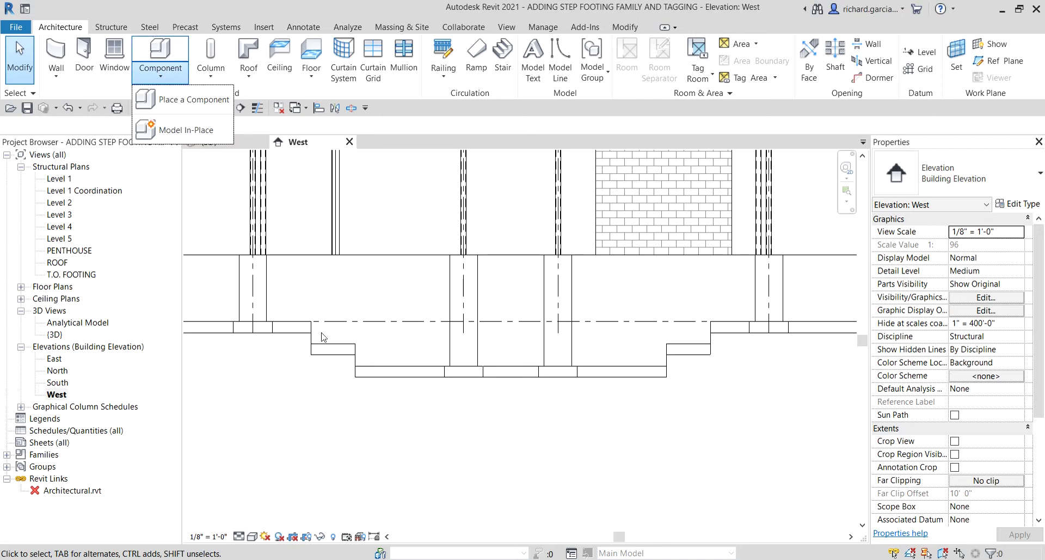
left_click(121, 30)
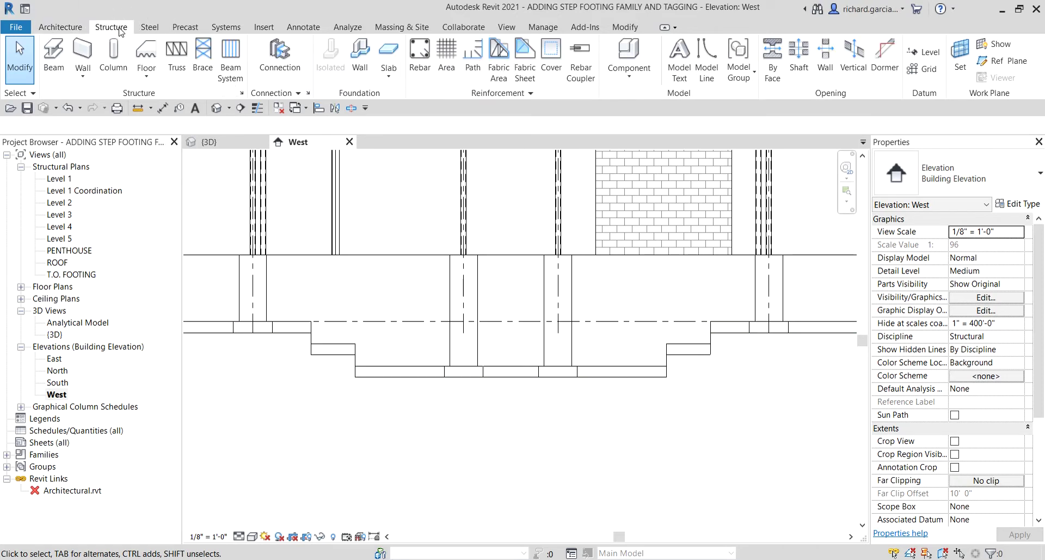
left_click(120, 29)
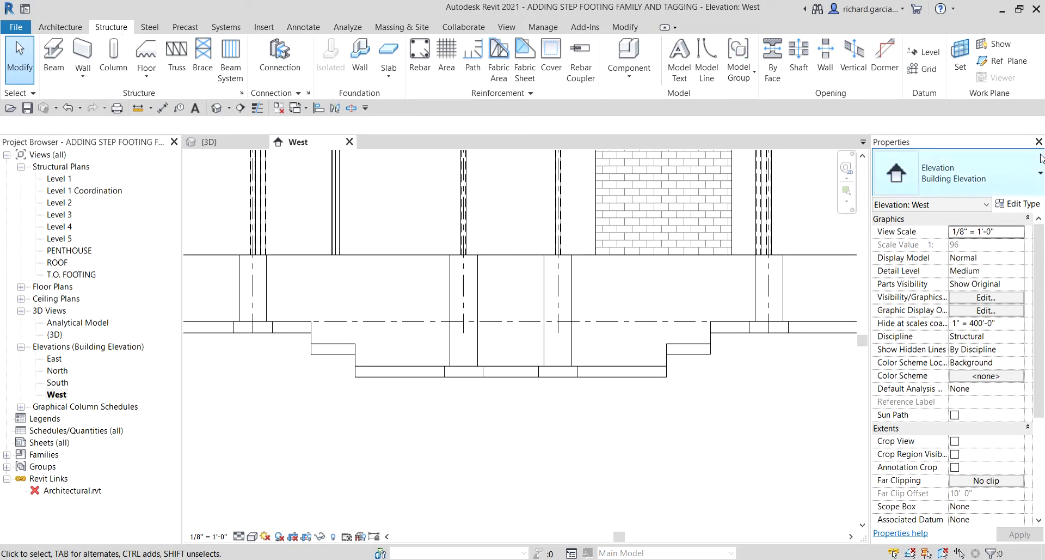
left_click(632, 94)
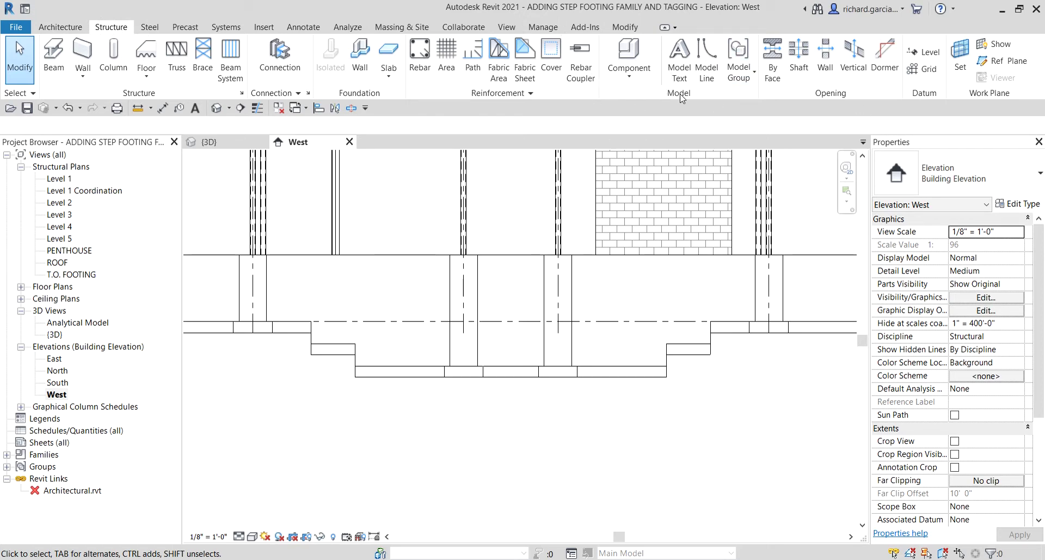
left_click(631, 79)
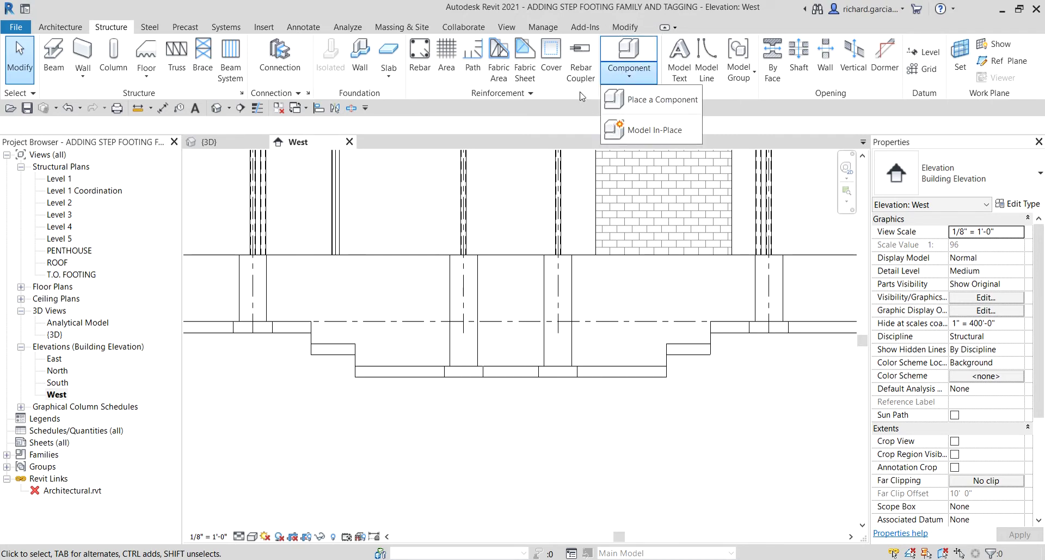
left_click(229, 31)
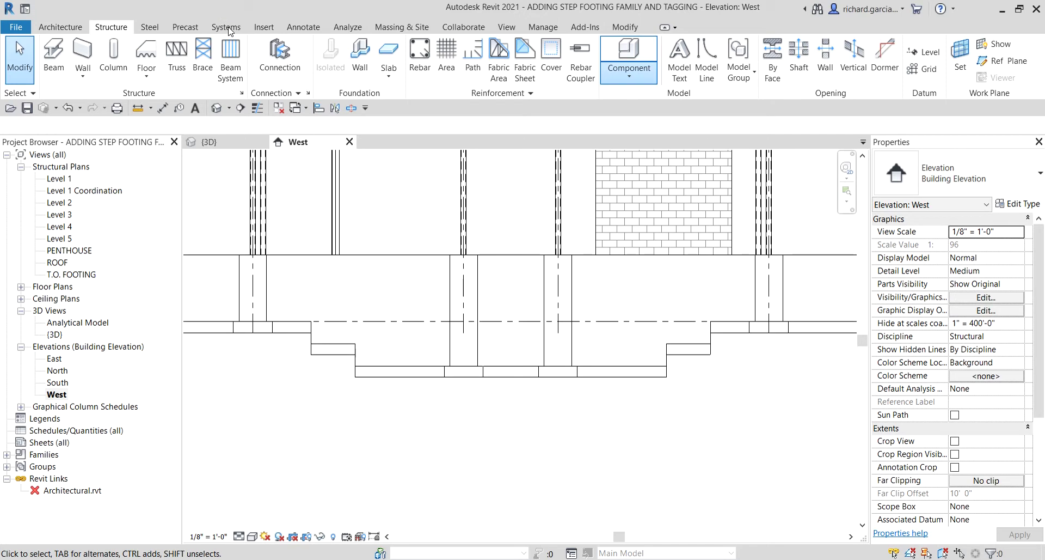
left_click(228, 31)
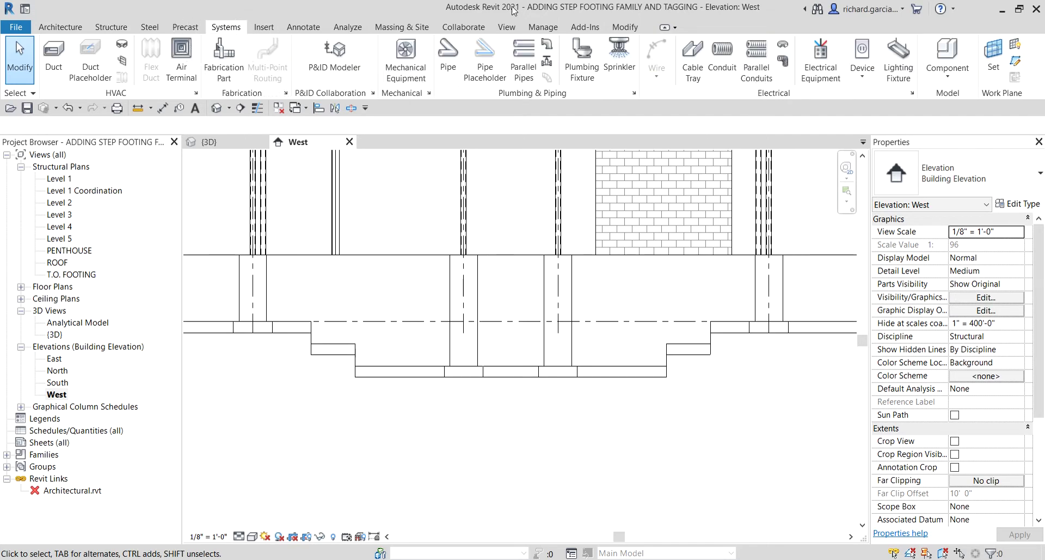
left_click(952, 96)
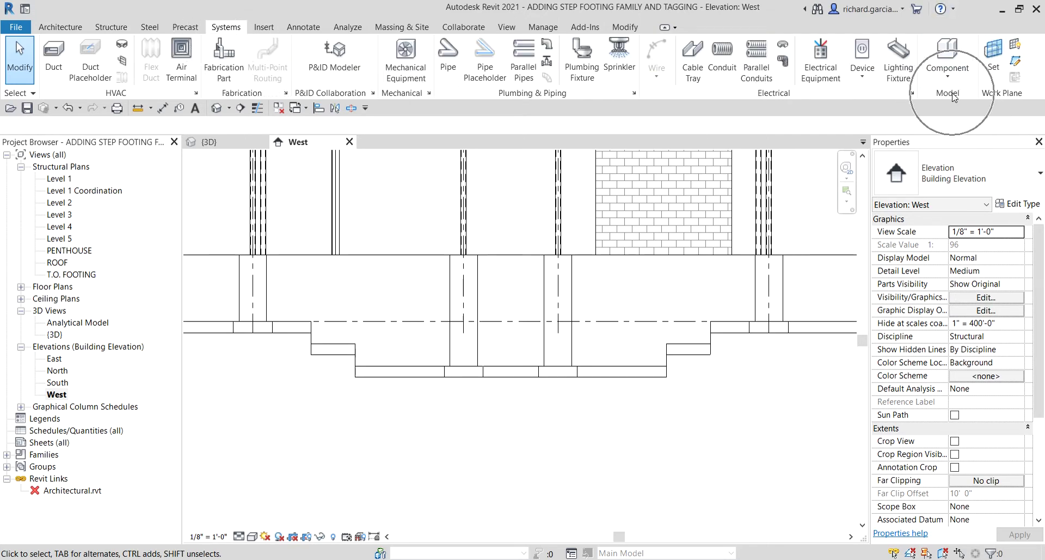
left_click(953, 97)
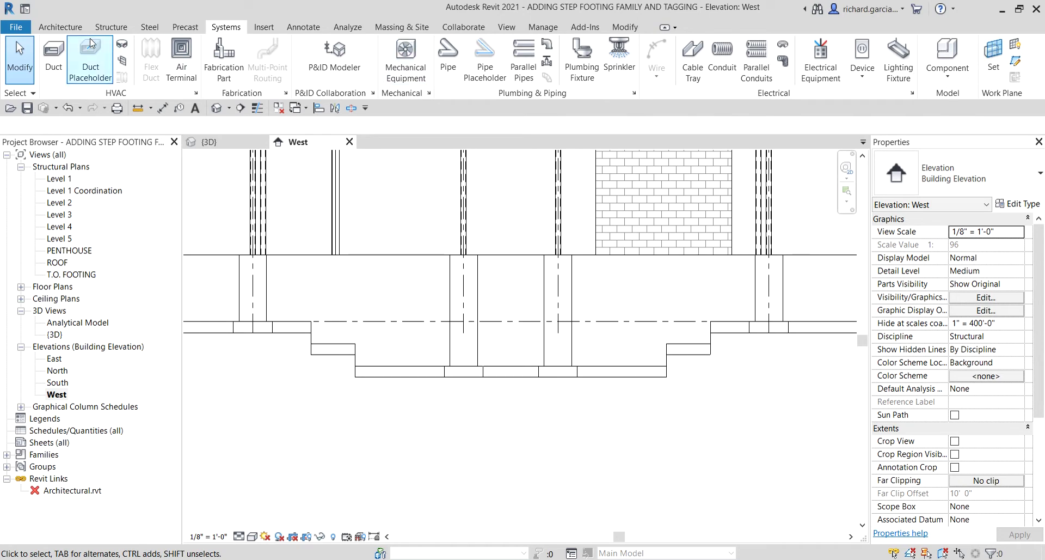
left_click(65, 28)
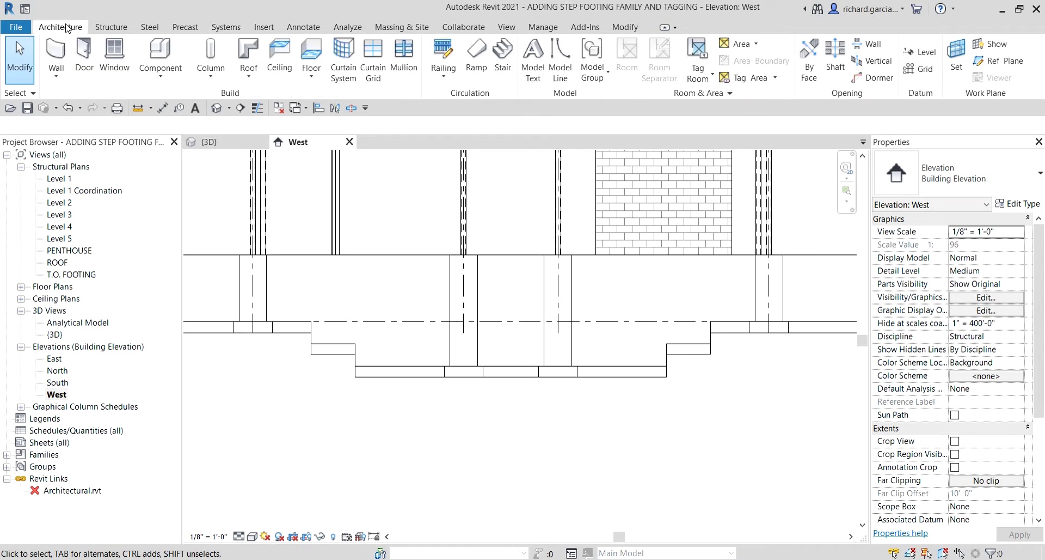
left_click(240, 97)
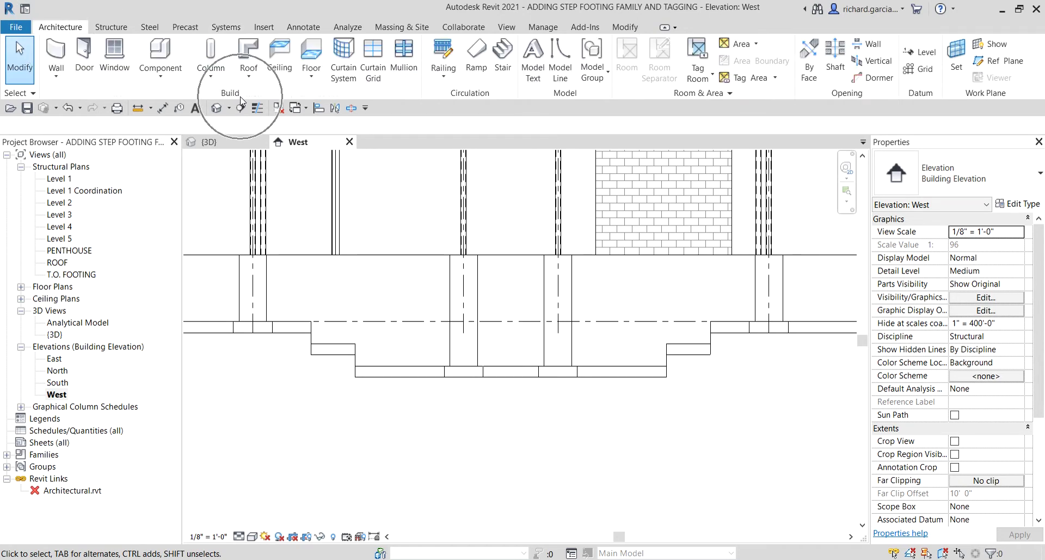
left_click(160, 74)
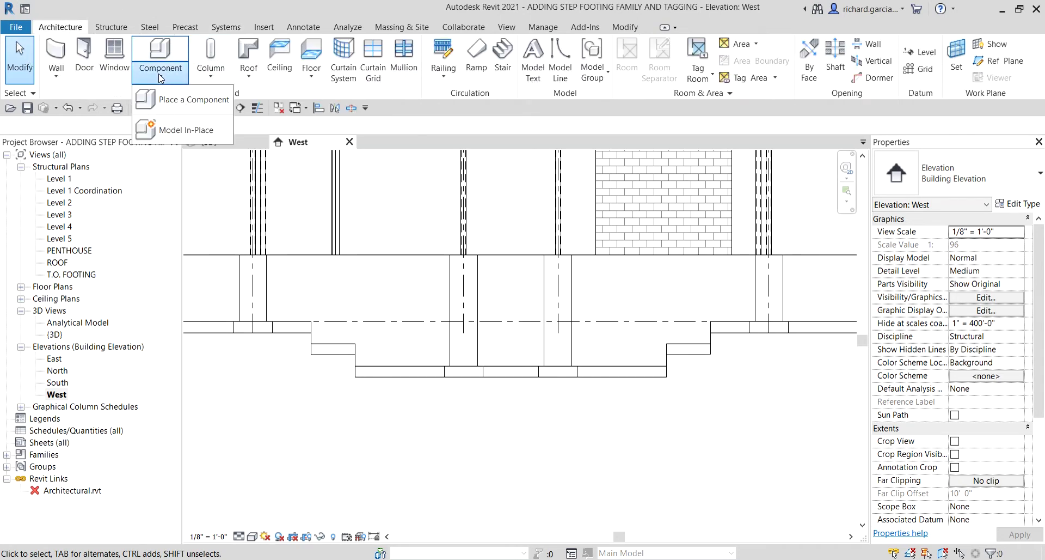
Start a new in-place model component in the Structural Foundations category.
left_click(114, 28)
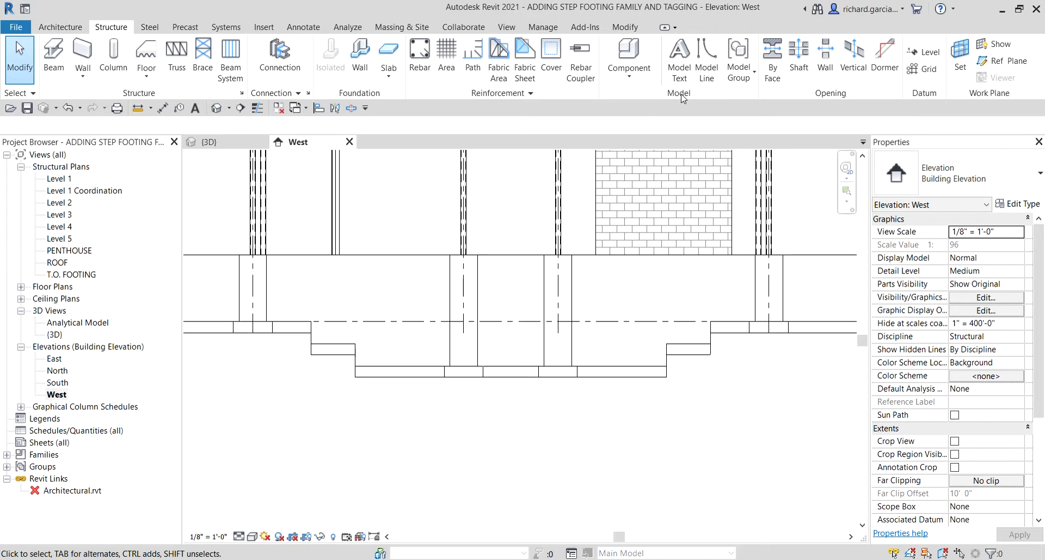
left_click(634, 80)
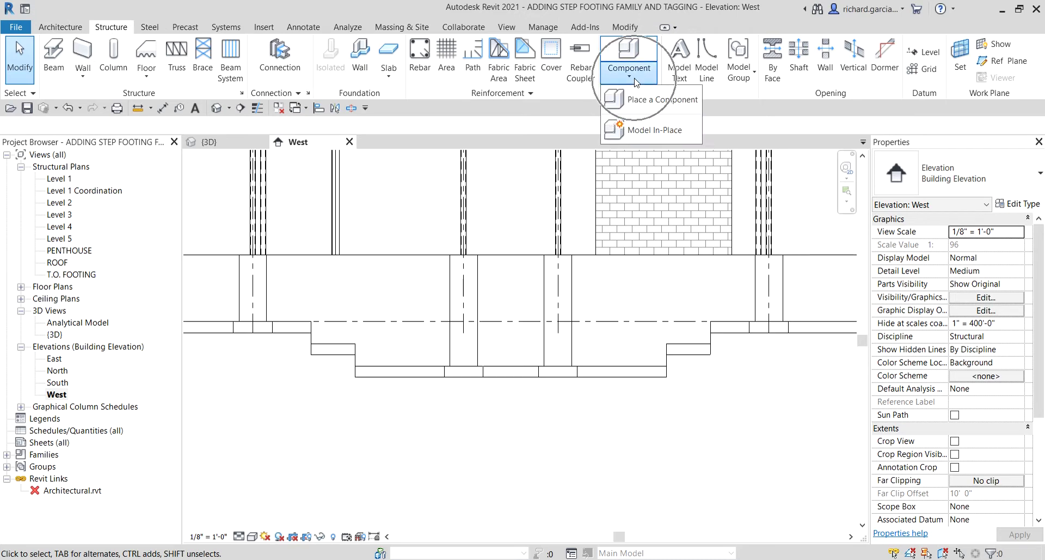
left_click(657, 131)
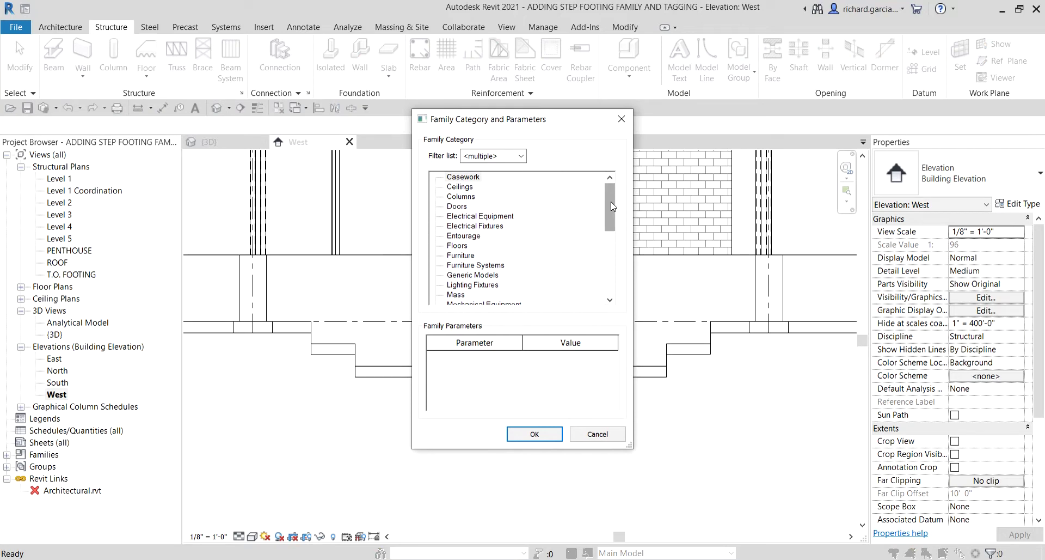
left_click_drag(611, 201, 607, 273)
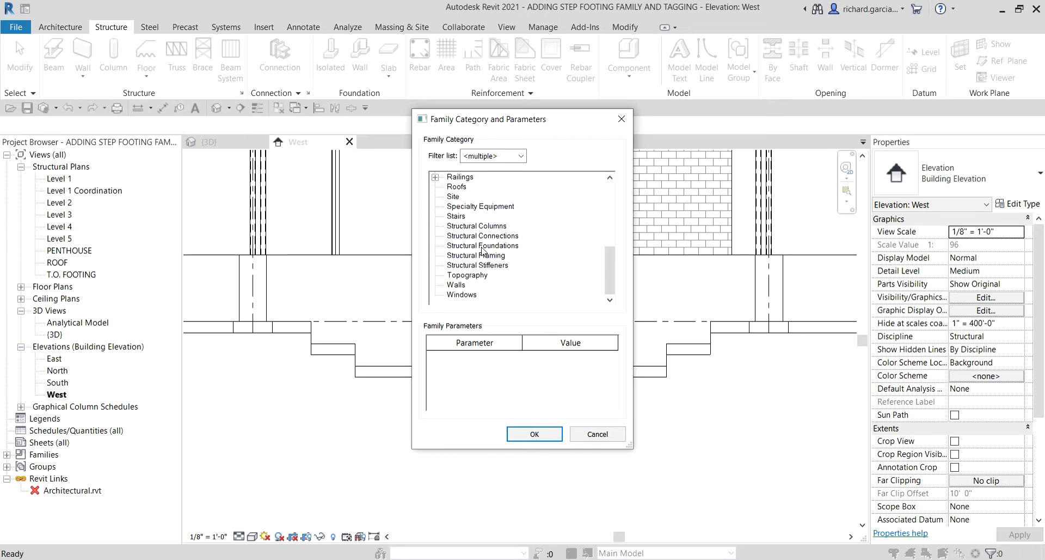
double_click(482, 245)
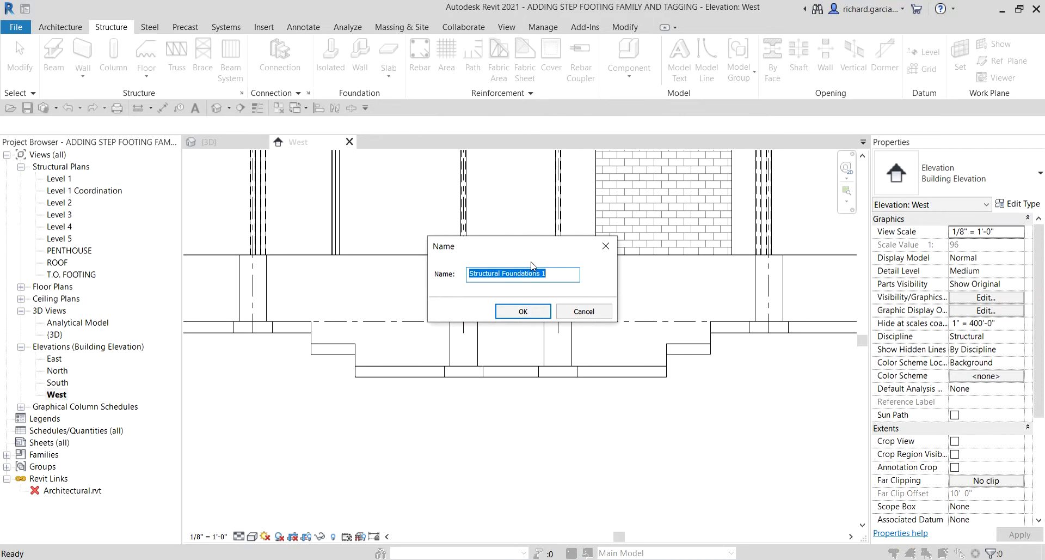
Name the new in-place family Step Footing_In-Place.
key("BackSpace")
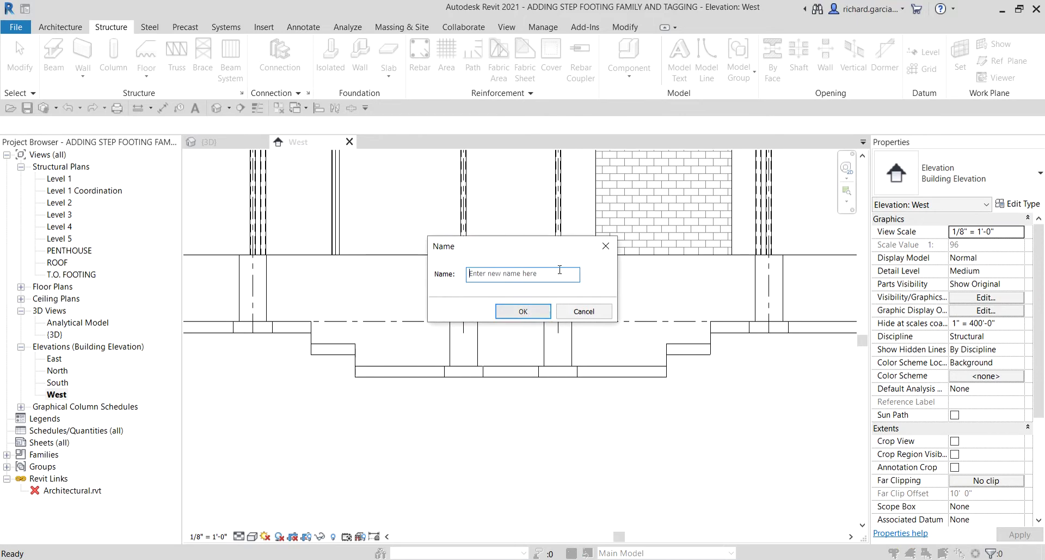
type("sTE")
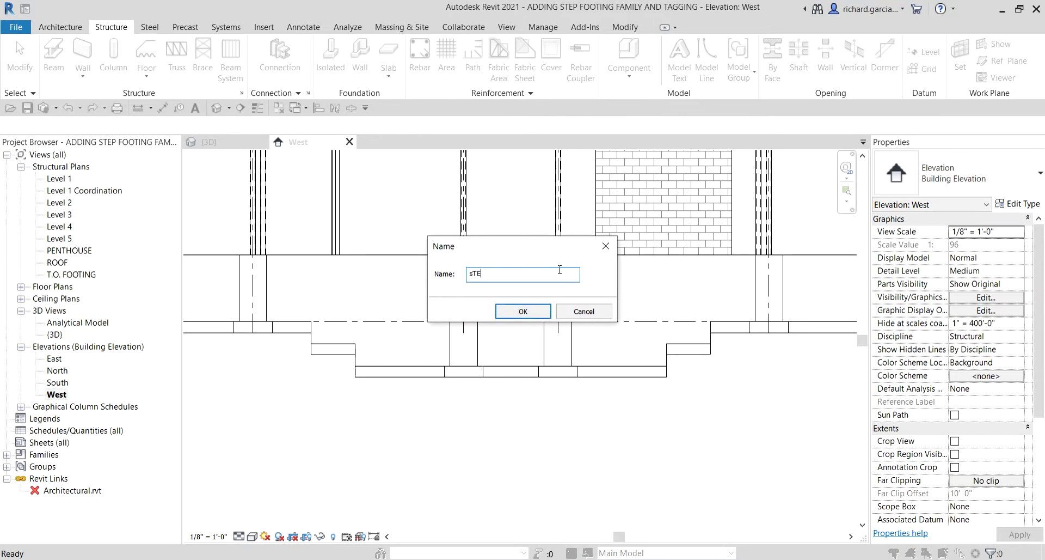
key("BackSpace")
key("BackSpace")
key("BackSpace")
key("Caps_Lock")
type("Step Foo")
left_click(523, 311)
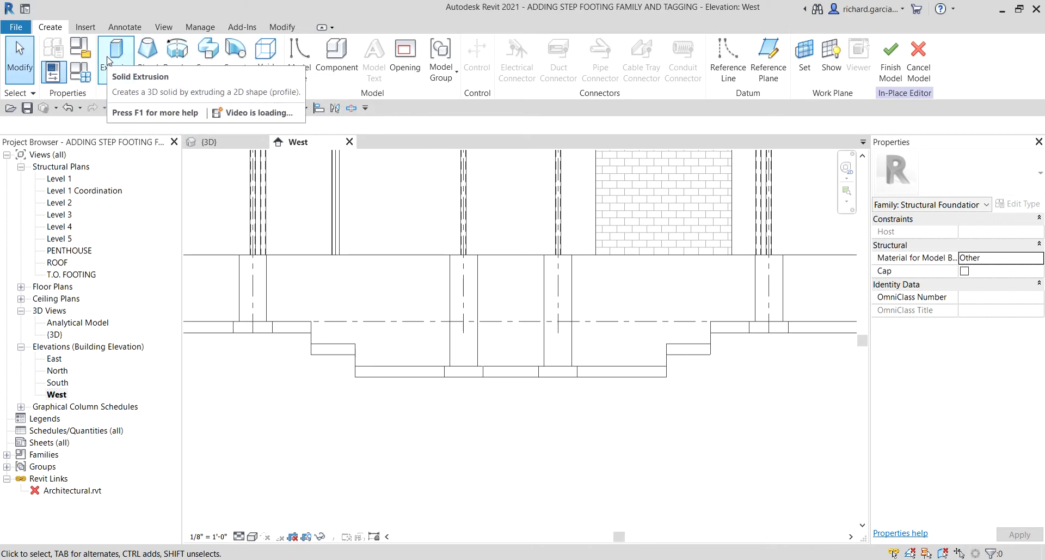
Start a solid extrusion and pick the outer face of the intermediate bearing footing as its work plane.
left_click(120, 67)
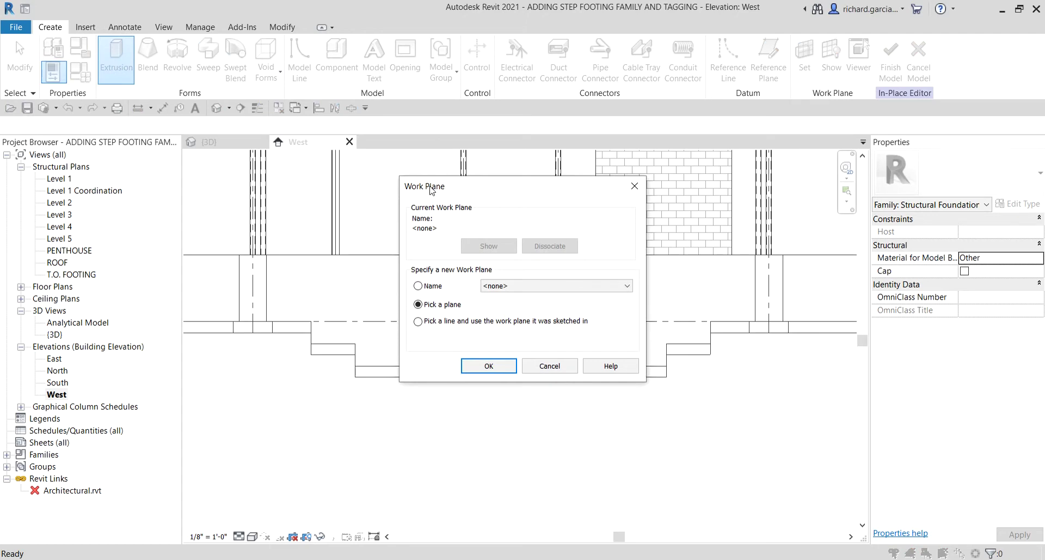
left_click(429, 186)
left_click(435, 306)
left_click(436, 307)
left_click(436, 306)
left_click(489, 366)
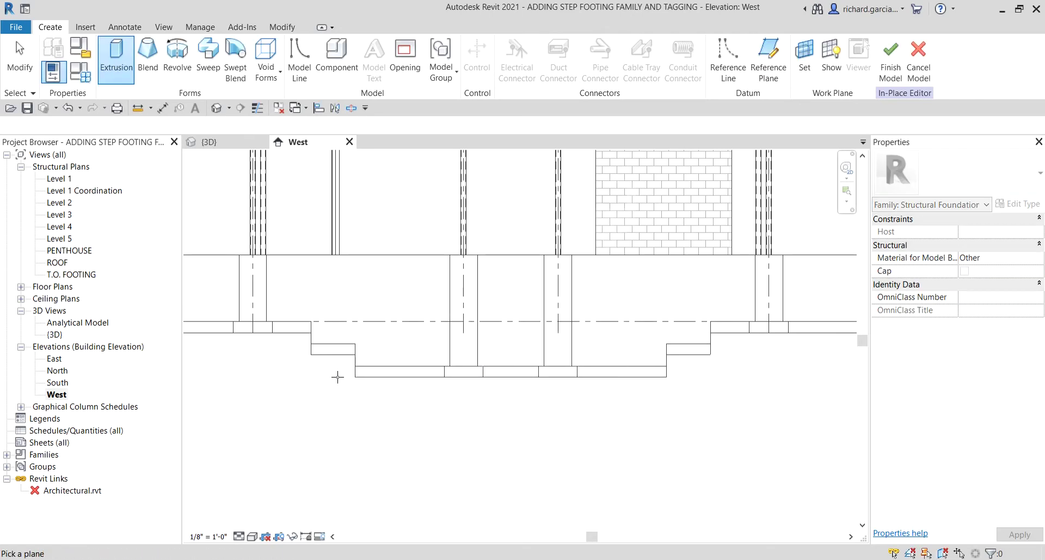
scroll(326, 370, "up", 4)
scroll(340, 352, "up", 4)
middle_click_drag(341, 352, 398, 372)
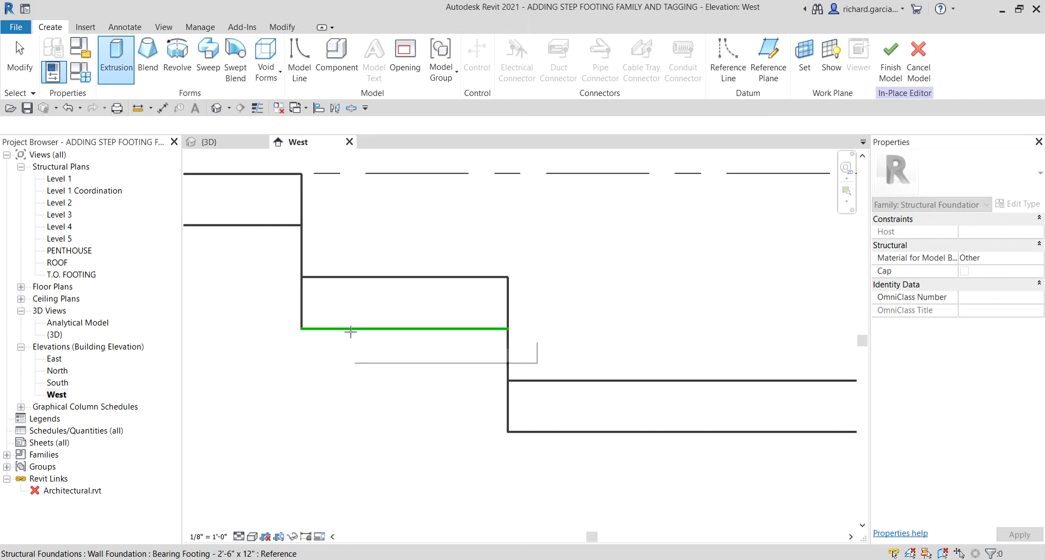
key("Tab")
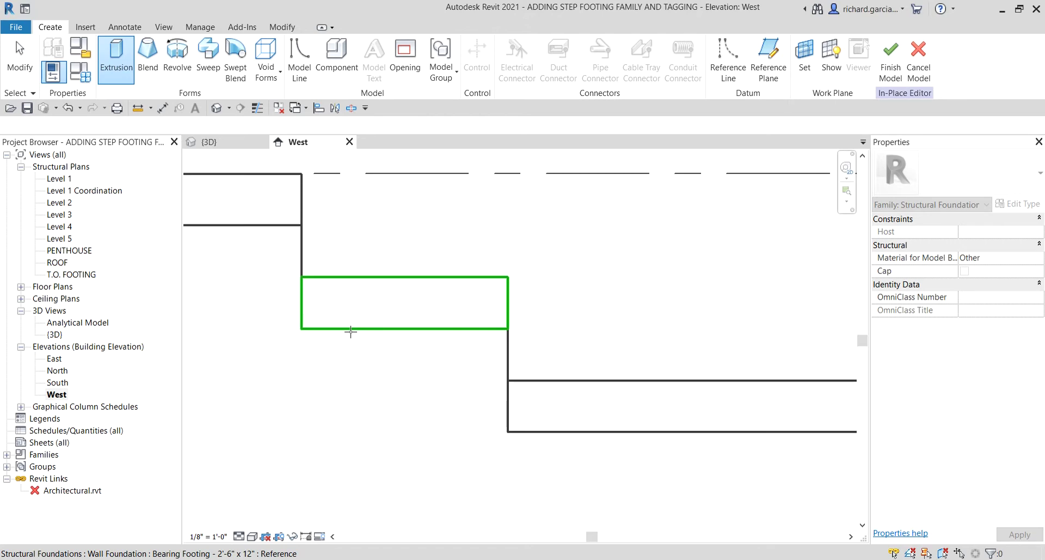
left_click(351, 331)
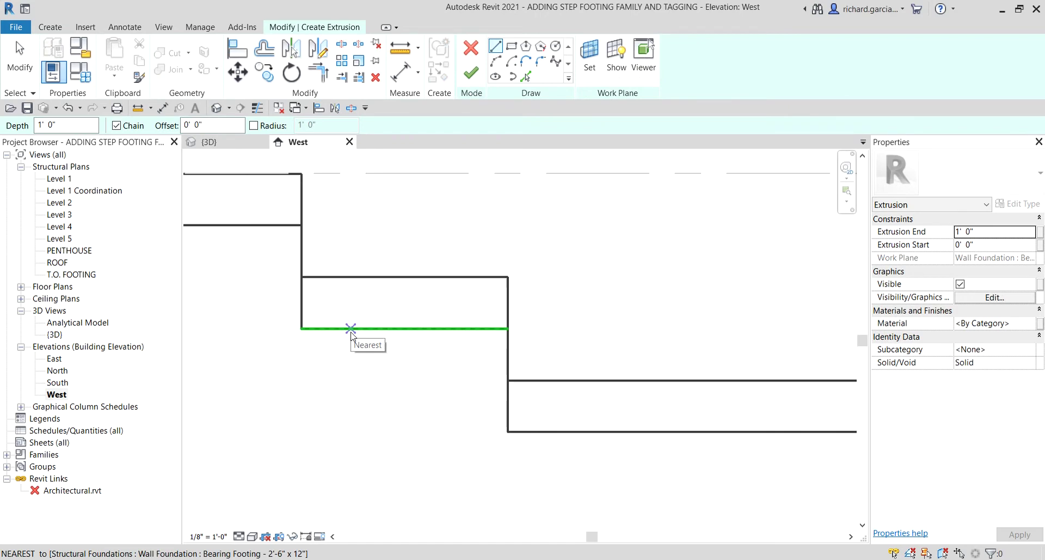
Show the active work plane to check its position against the stepped footings, and hide it again.
left_click(617, 68)
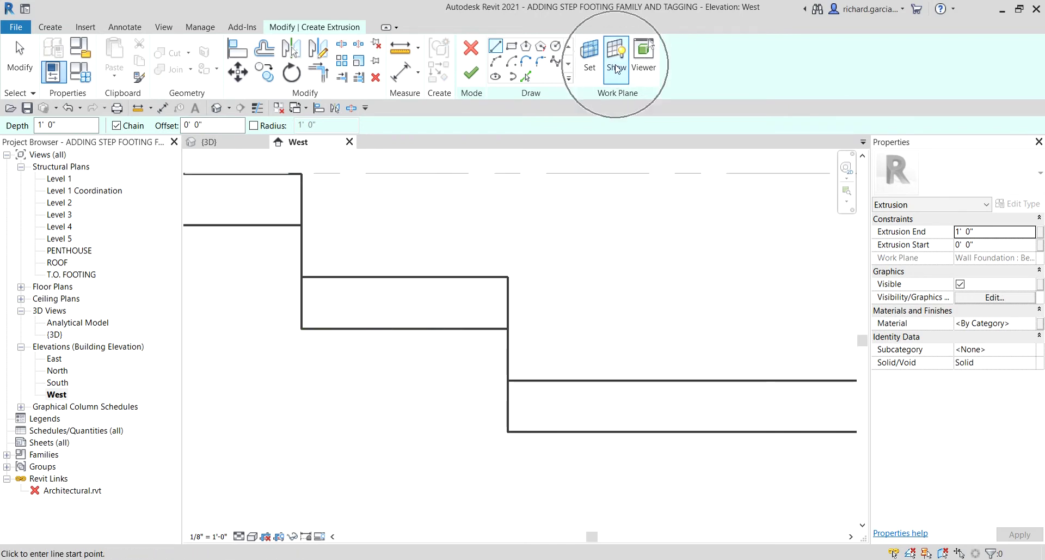
scroll(544, 314, "down", 4)
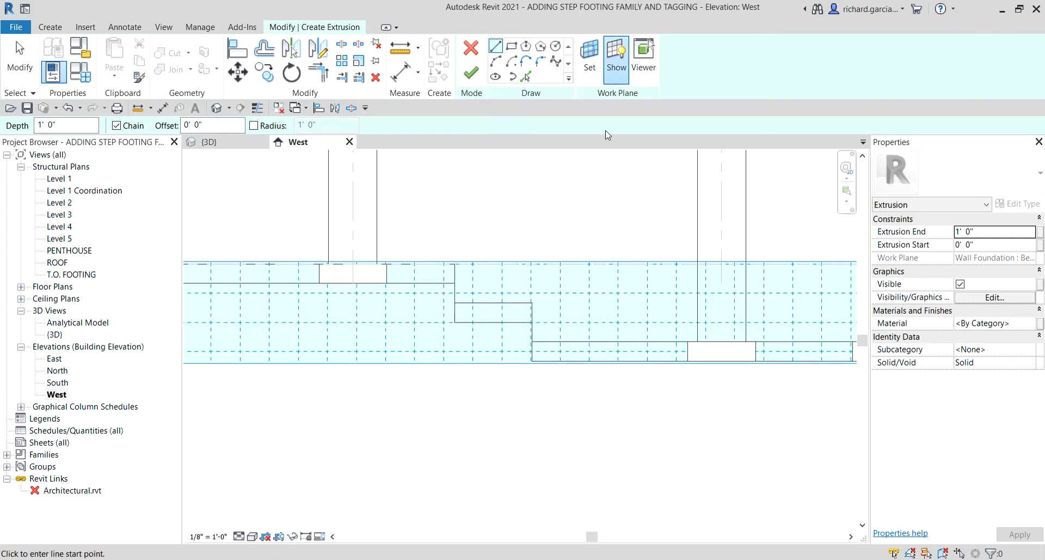
left_click(617, 66)
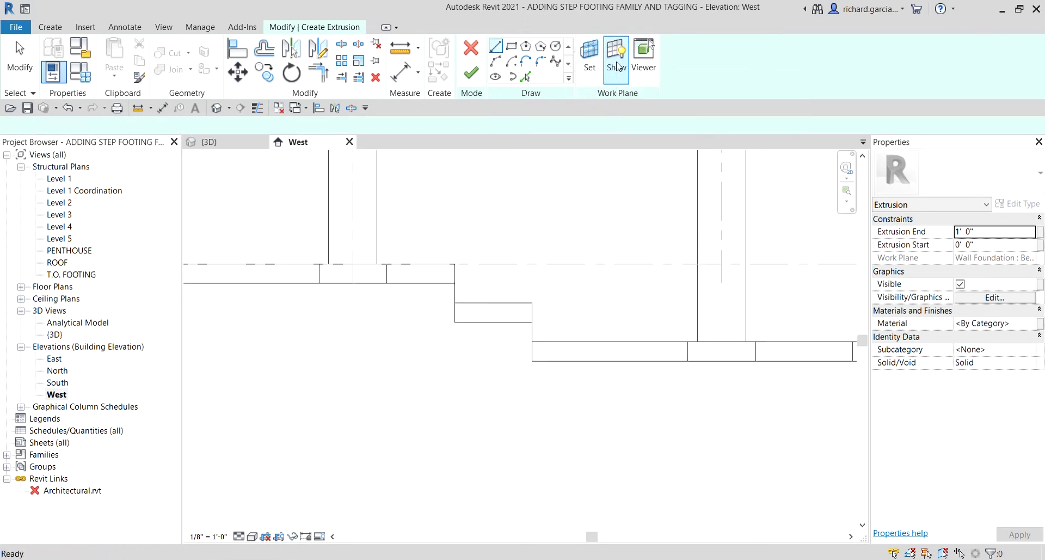
Sketch a closed trapezoid under the upper footing's end, about 3' wide on top, 1' at the bottom and 2' high, with a 45° slope.
scroll(490, 289, "up", 3)
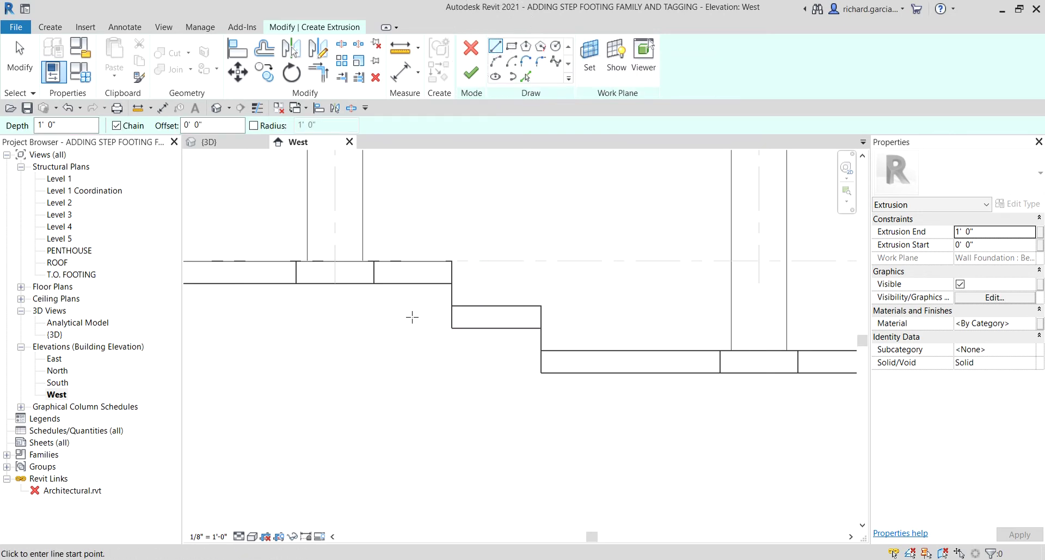
scroll(412, 317, "up", 3)
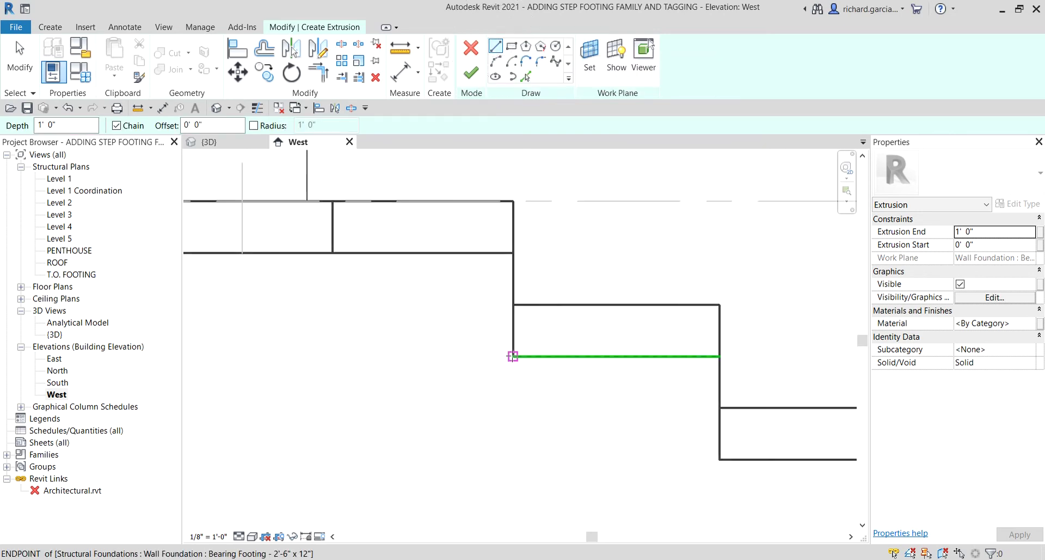
left_click(512, 356)
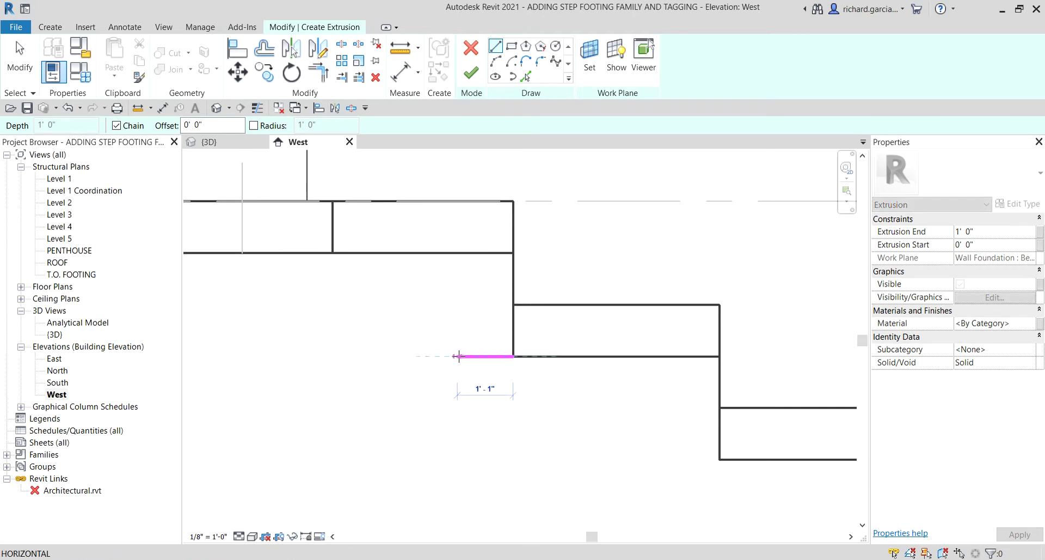
left_click(459, 356)
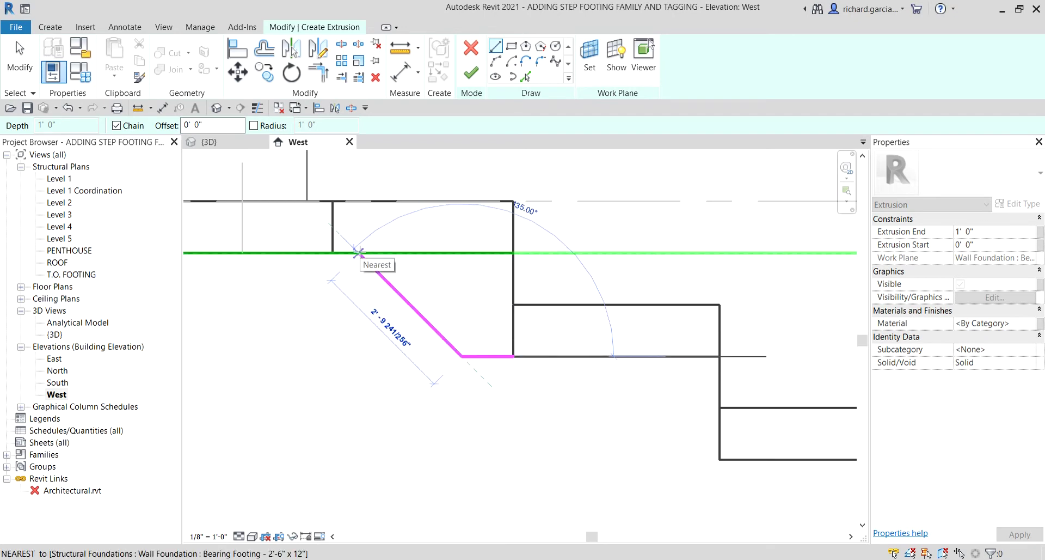
left_click(358, 252)
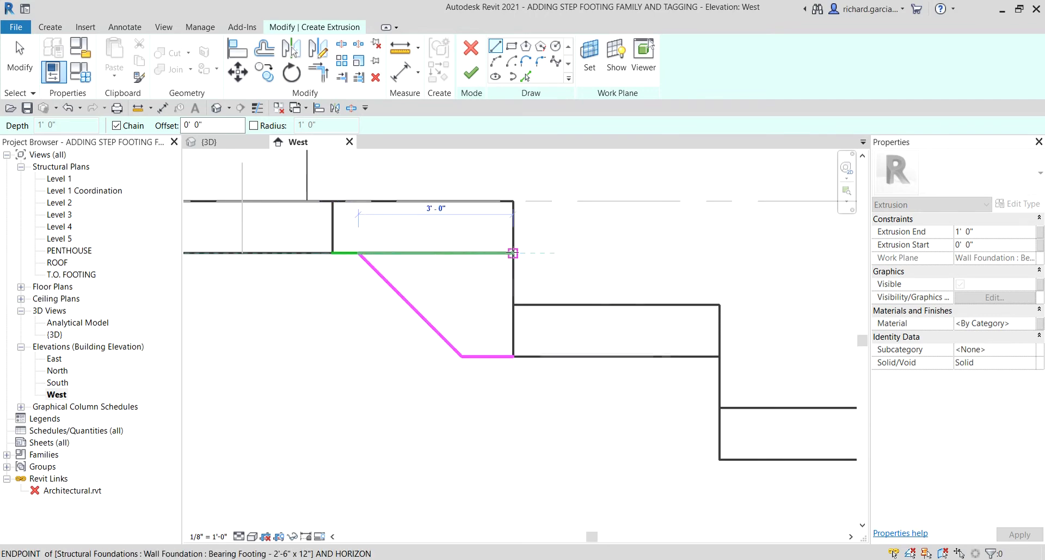
left_click(512, 252)
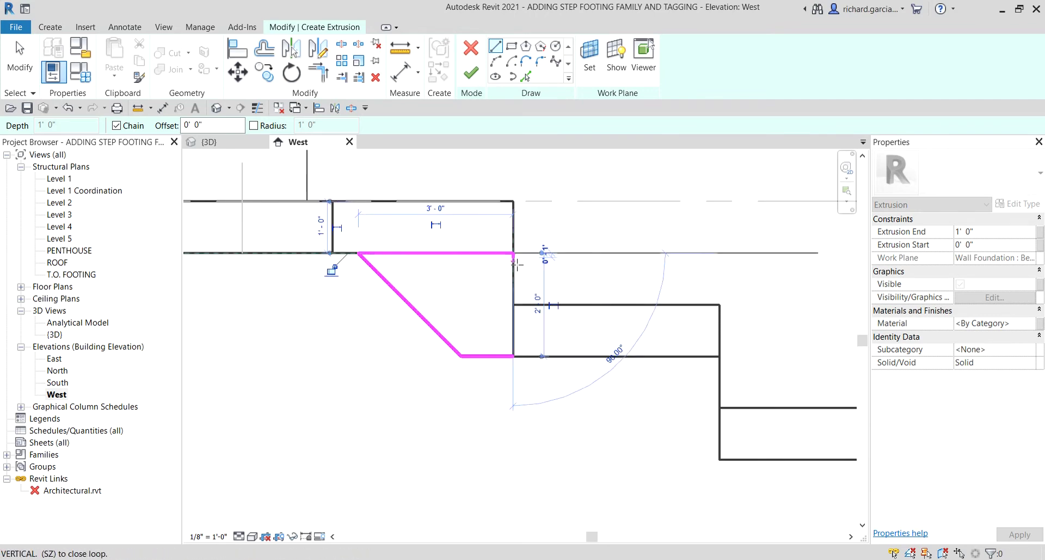
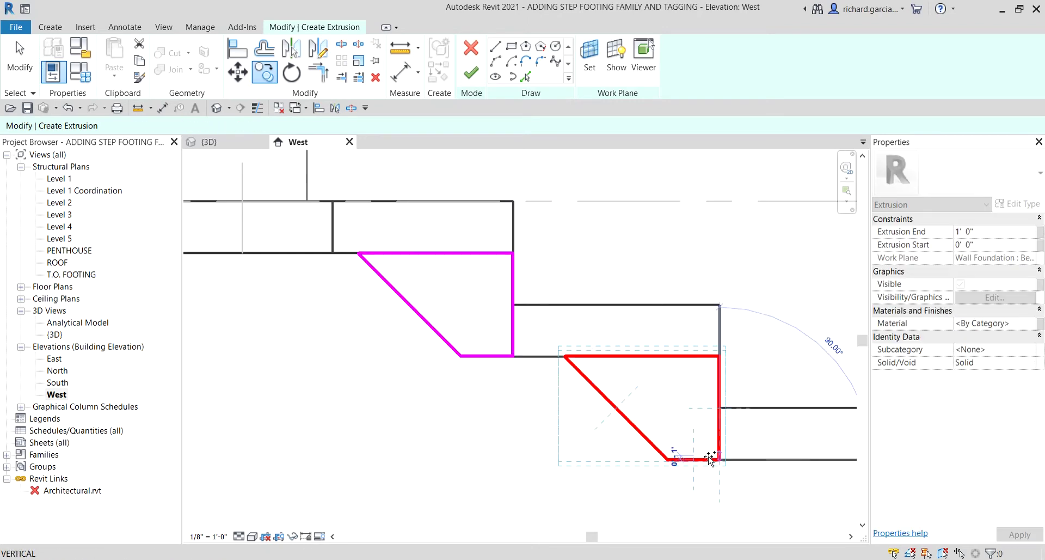
Copy the trapezoid profile to the next lower step, aligned with the end of the intermediate footing.
key("c")
key("o")
scroll(409, 384, "down", 2)
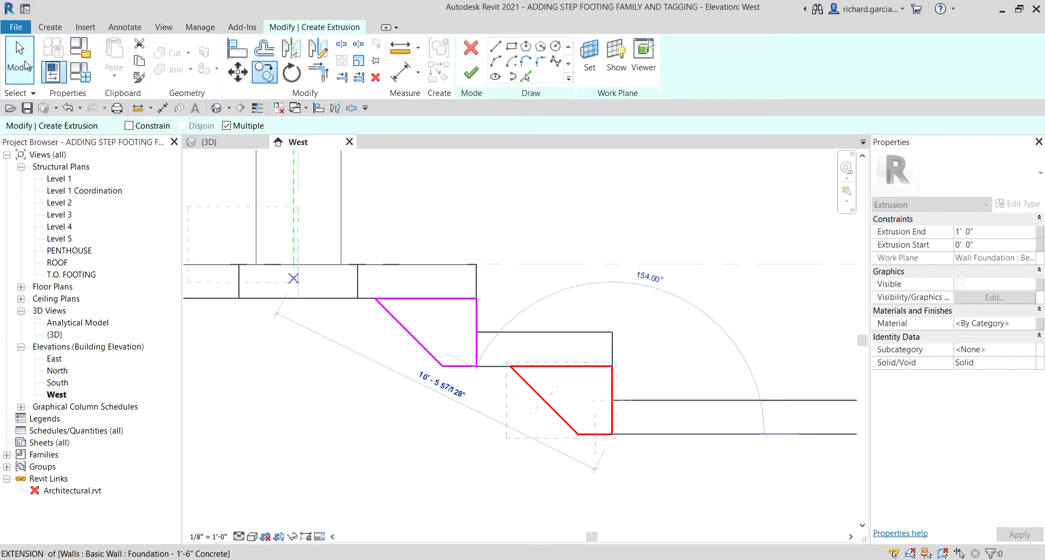
left_click(20, 60)
scroll(462, 374, "down", 2)
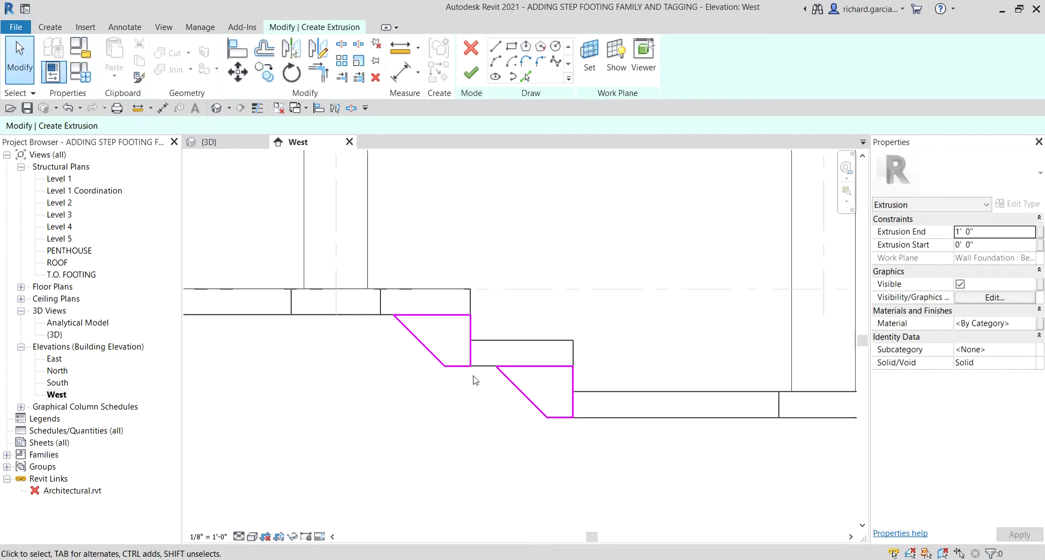
Mirror a copy of both trapezoid profiles to the opposite steps about a vertical axis through the lowest footing's midpoint.
scroll(487, 402, "down", 2)
middle_click_drag(618, 420, 510, 405)
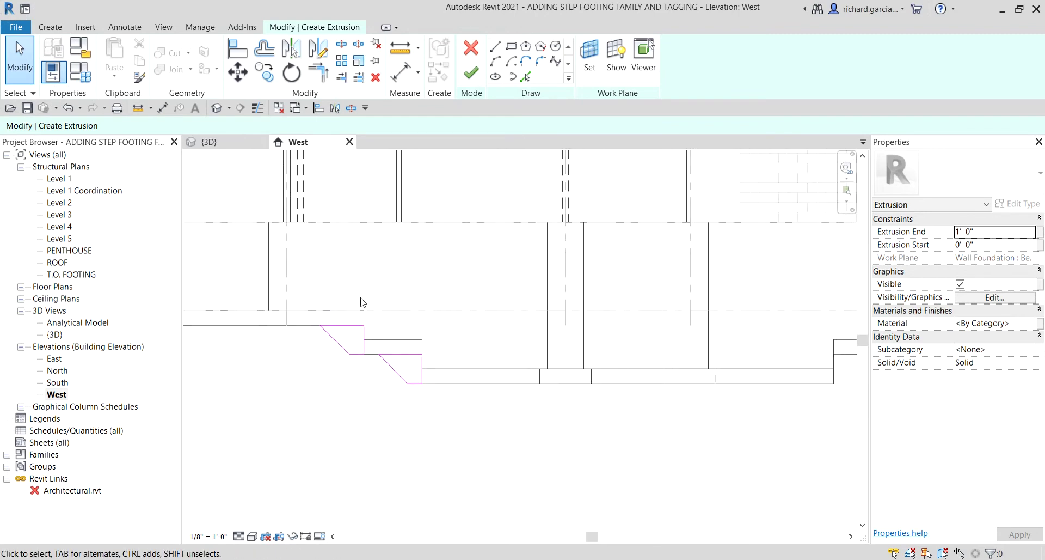
scroll(351, 389, "down", 1)
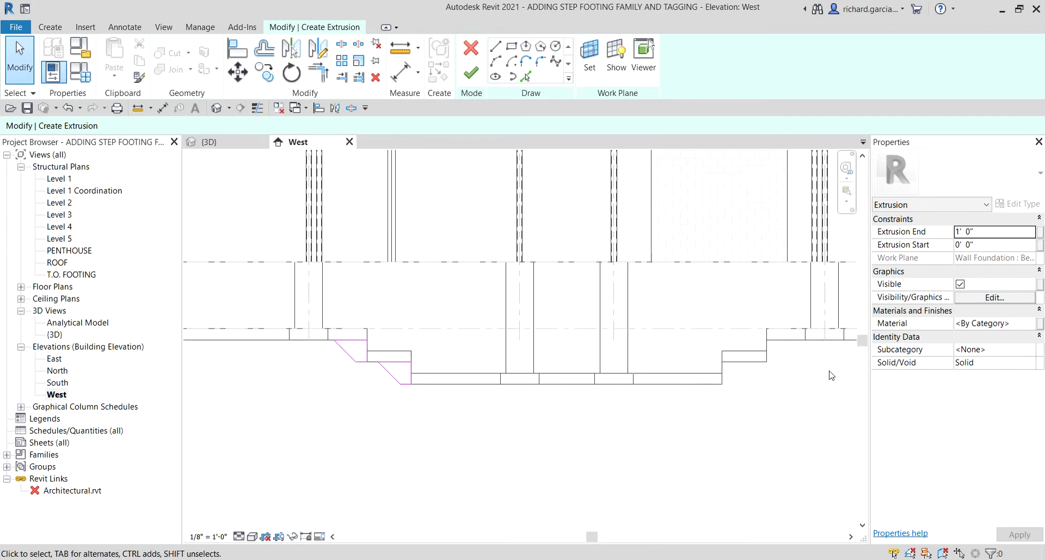
mouse_move(283, 421)
left_mouse_down()
mouse_move(318, 412)
mouse_move(417, 349)
mouse_move(441, 313)
left_mouse_up()
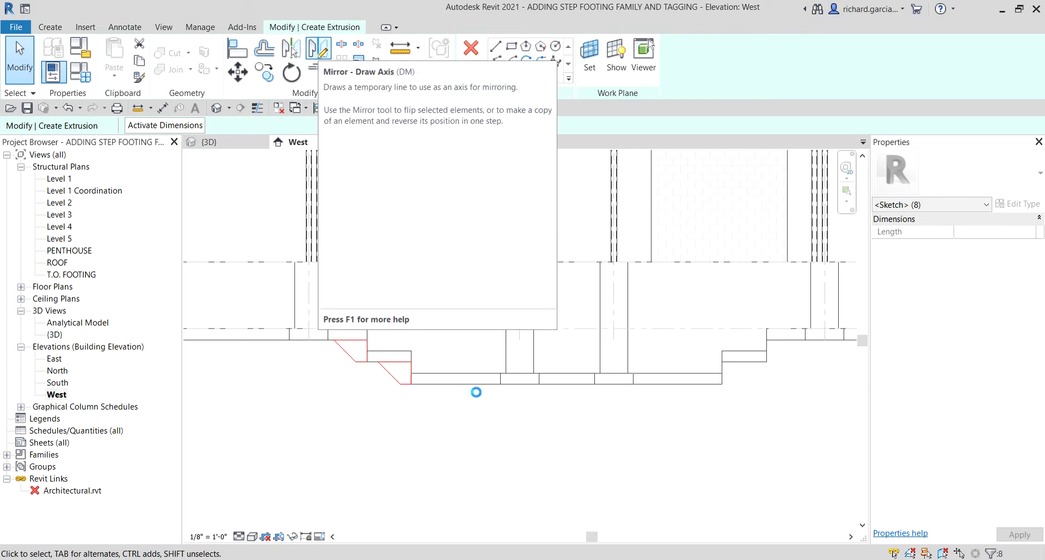
key("d")
key("m")
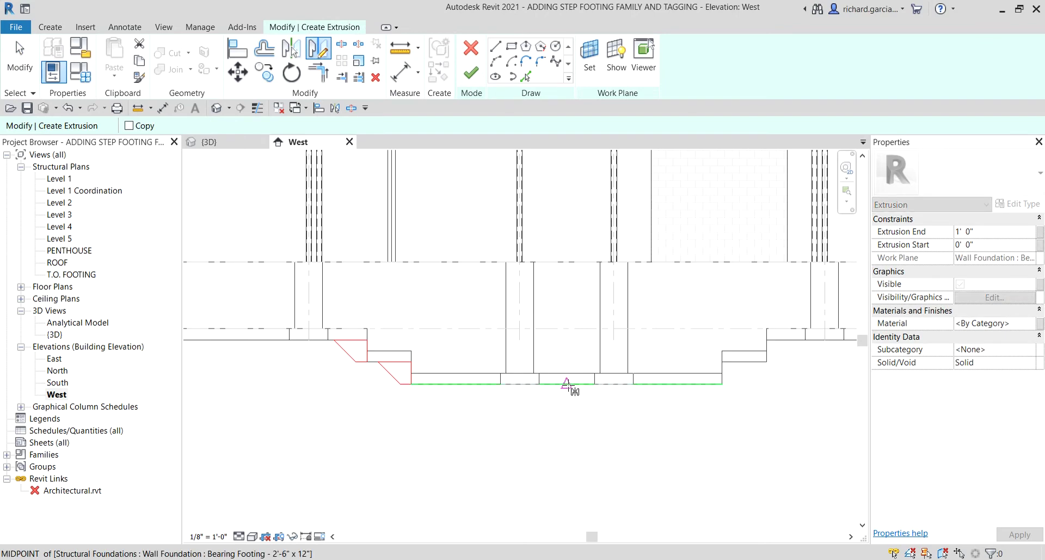
left_click(566, 384)
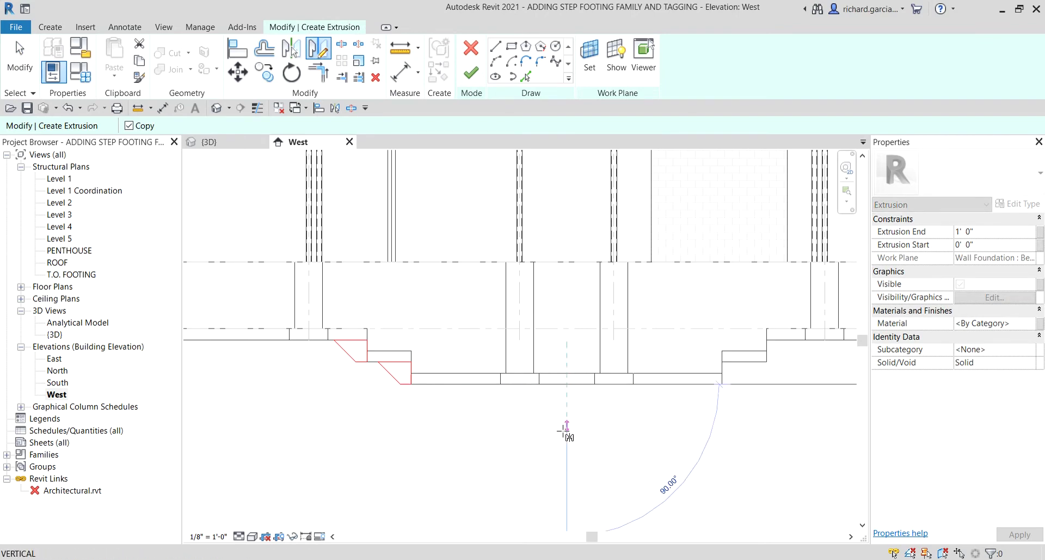
left_click(566, 442)
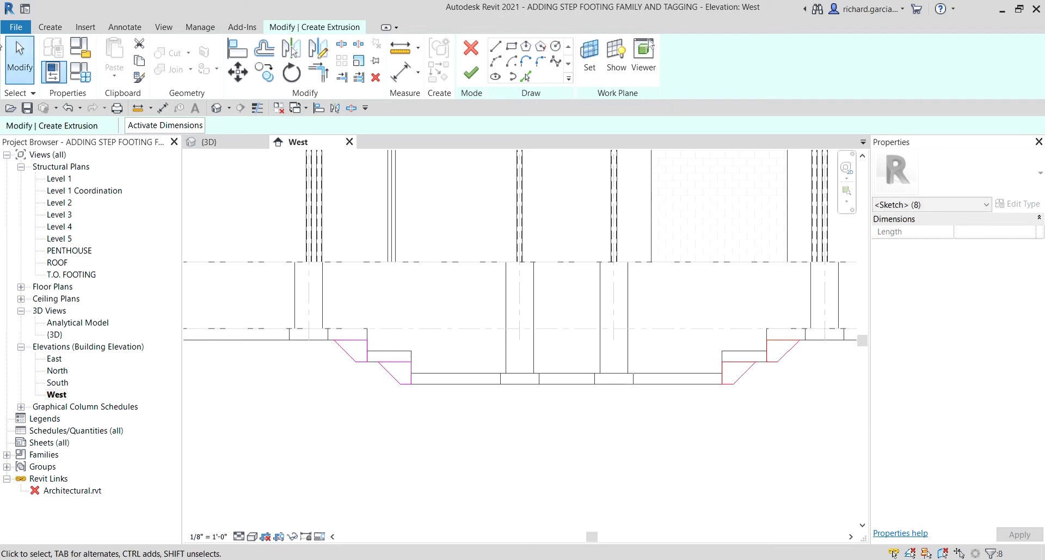
left_click(17, 55)
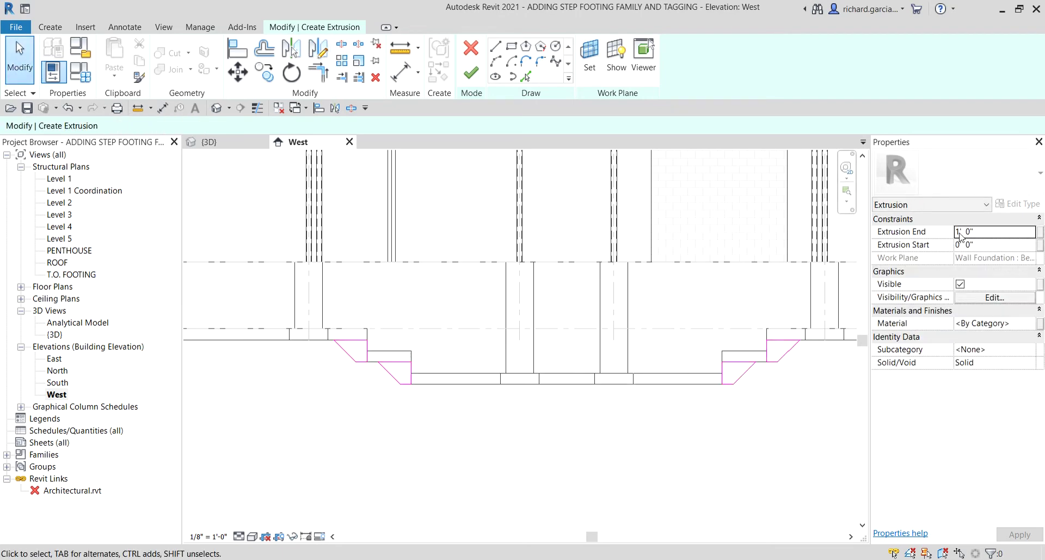
Finish the extrusion sketch with the extrusion end kept at 1' 0" and complete the in-place model.
left_click(975, 233)
left_click(975, 233)
left_click(969, 238)
left_click(472, 73)
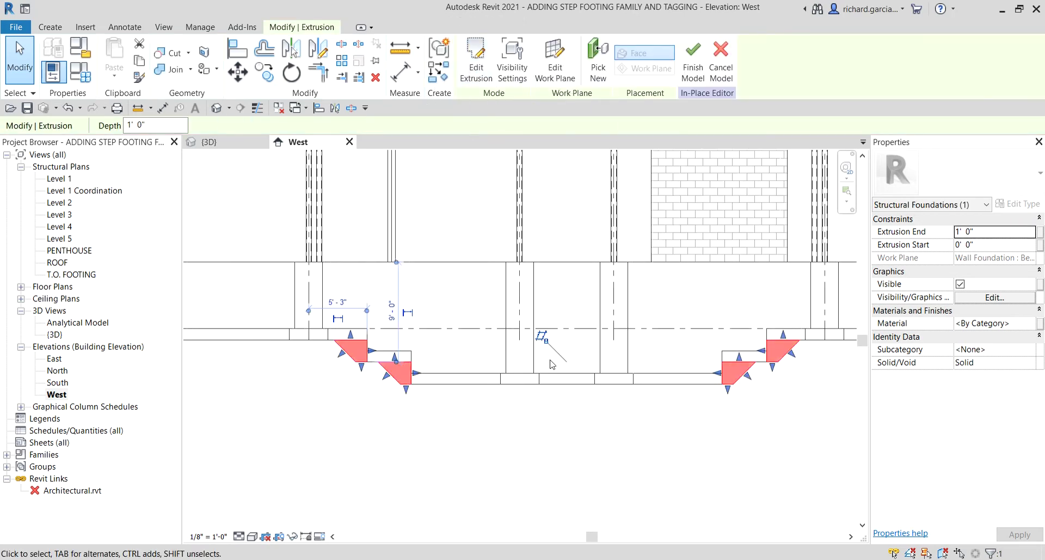
left_click(692, 69)
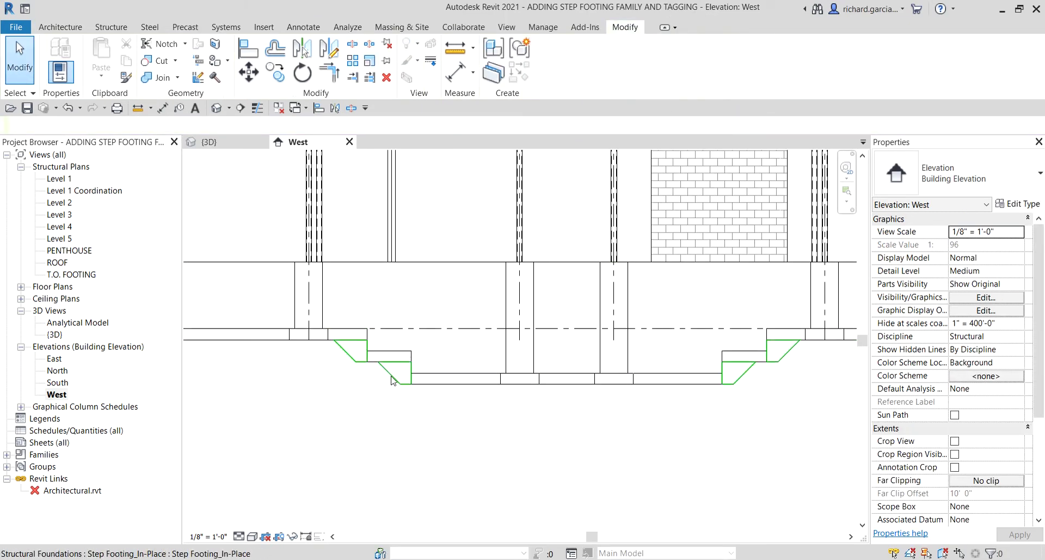
Switch to the 3D view and examine how the new step footings sit against the west wall's bearing footings.
left_click(216, 108)
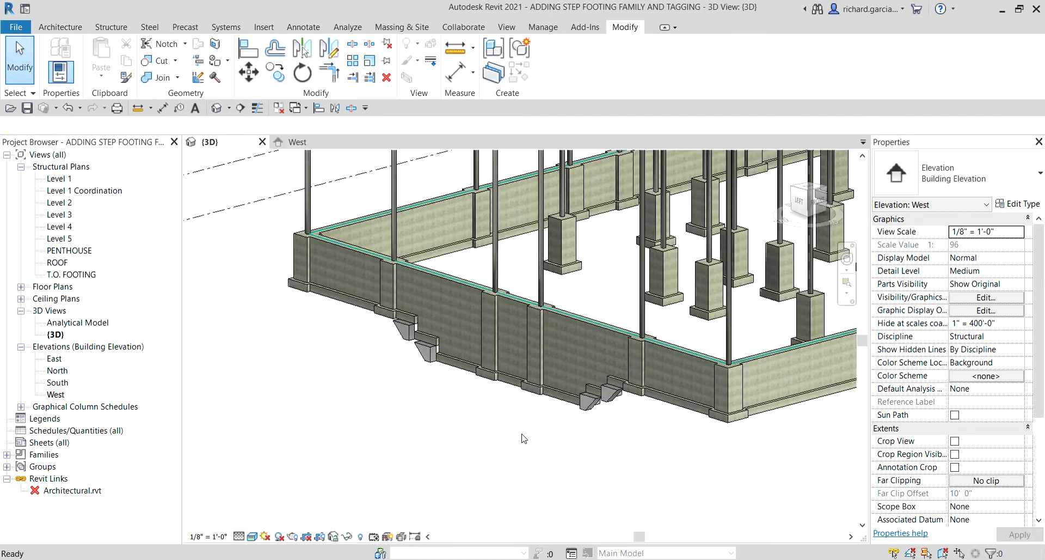
scroll(585, 417, "up", 5)
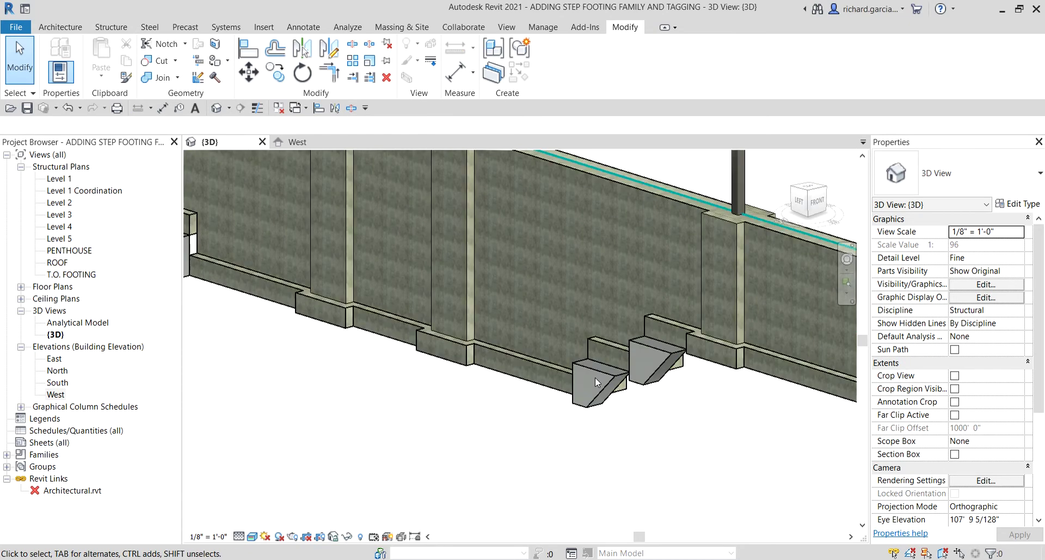
scroll(692, 372, "up", 3)
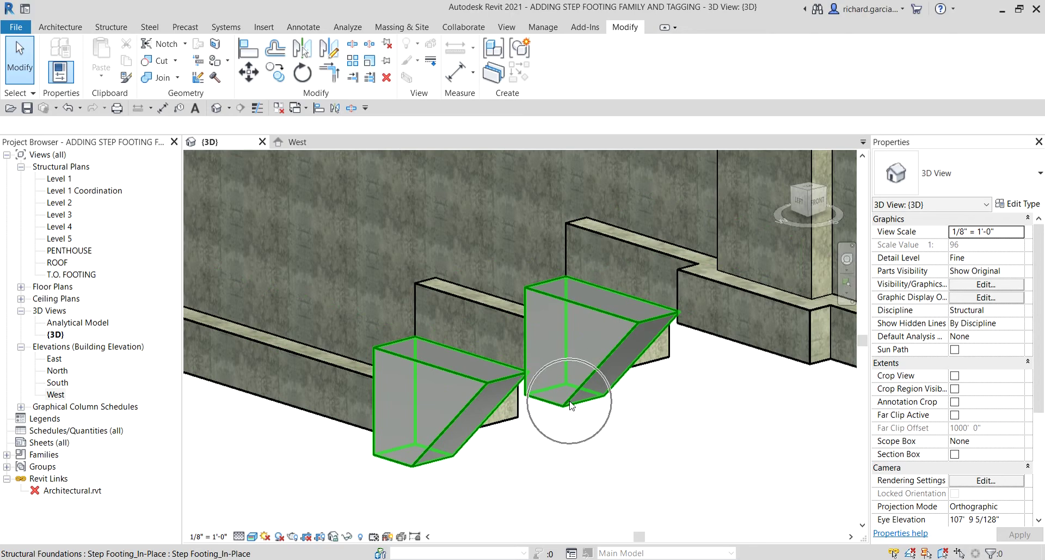
scroll(577, 408, "down", 5)
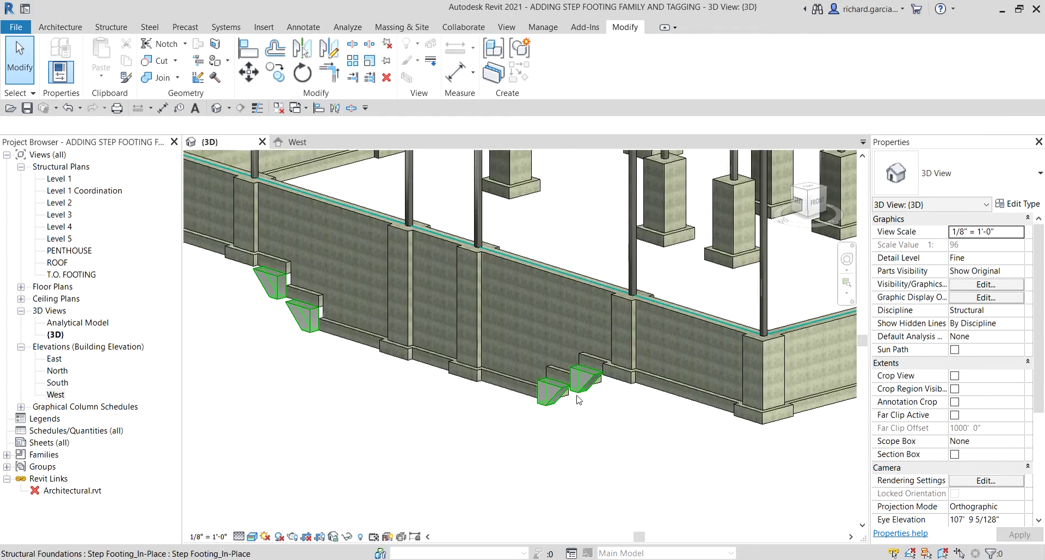
scroll(577, 399, "up", 4)
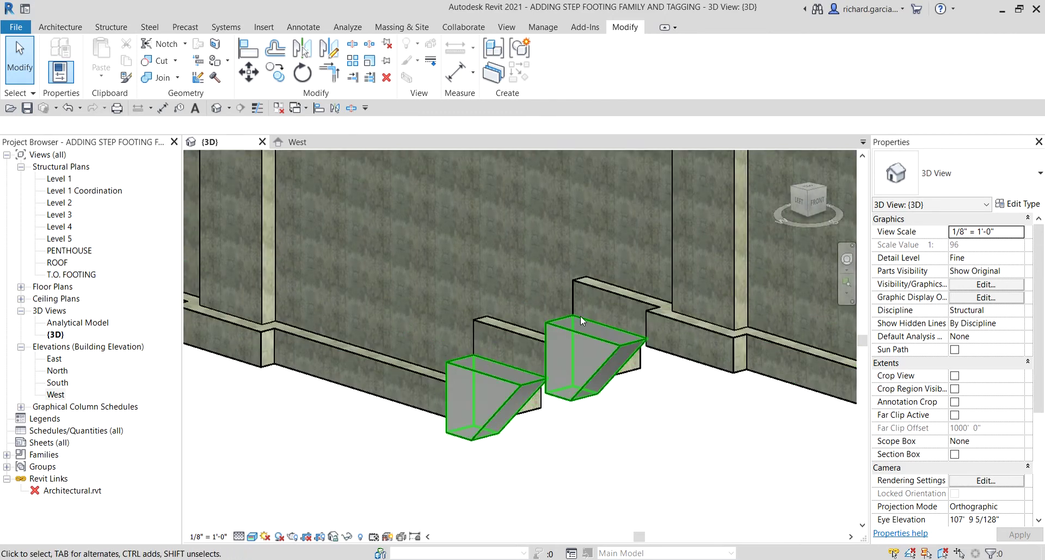
left_click(600, 302)
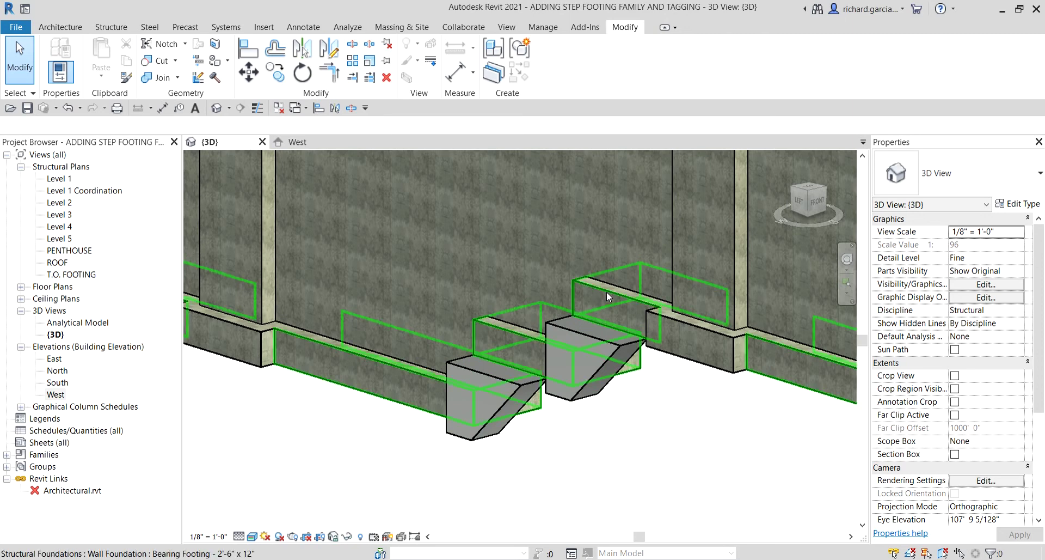
scroll(608, 340, "down", 3)
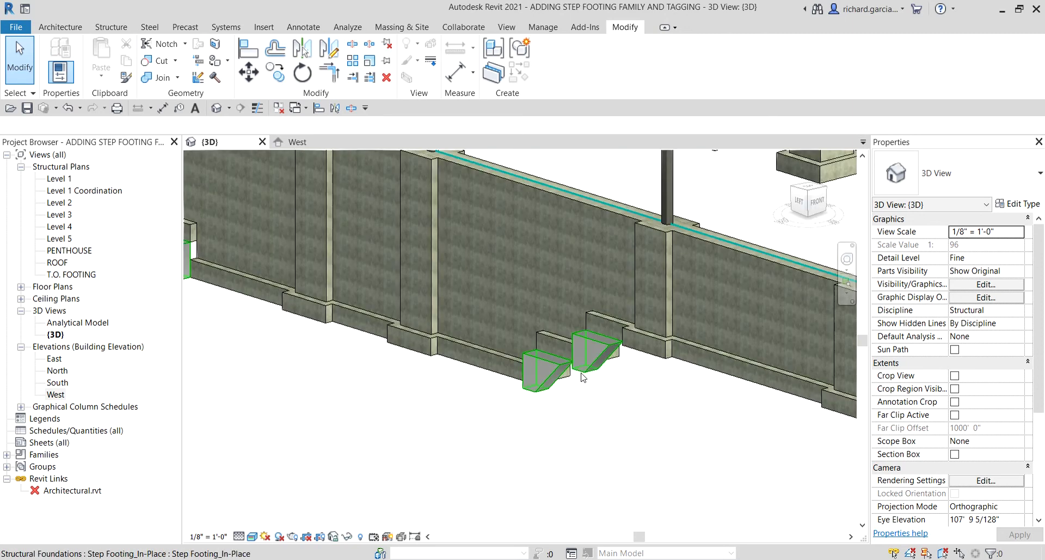
left_click(582, 376)
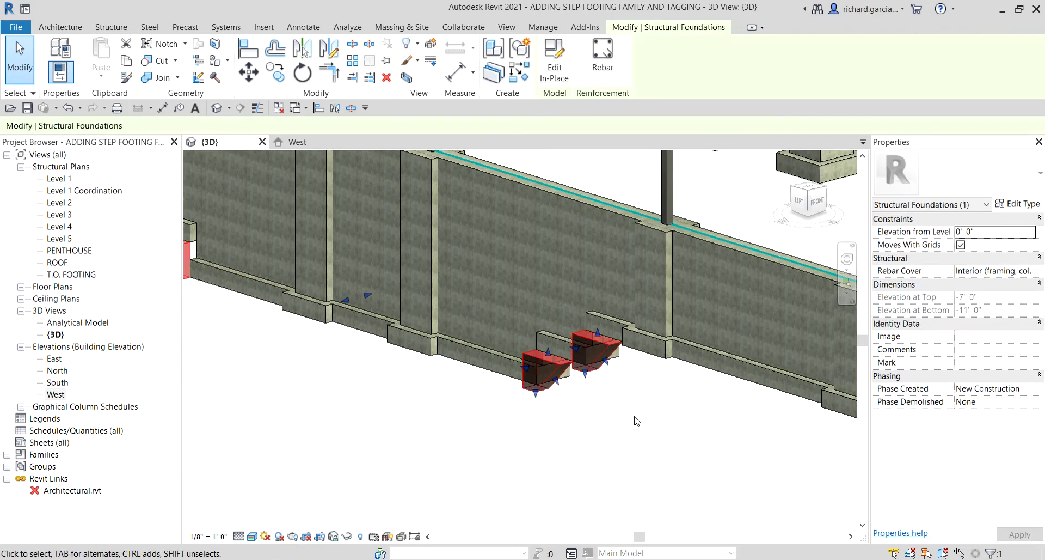
Align the inner faces of the in-place step footings with the inner side face of the bearing footing.
middle_click_drag(629, 409, 518, 366, "shift")
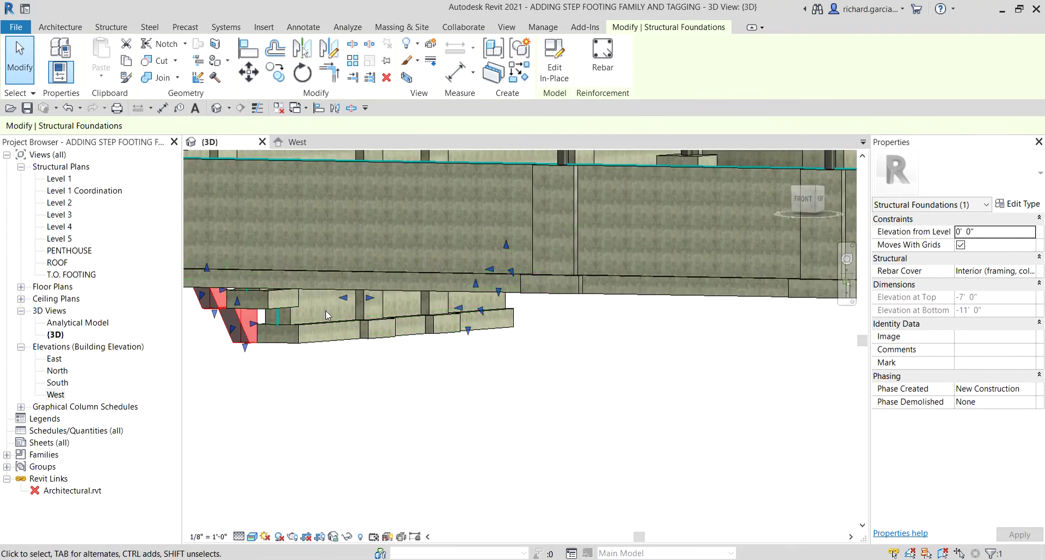
scroll(282, 294, "up", 3)
middle_click_drag(383, 441, 525, 412)
left_click(396, 345)
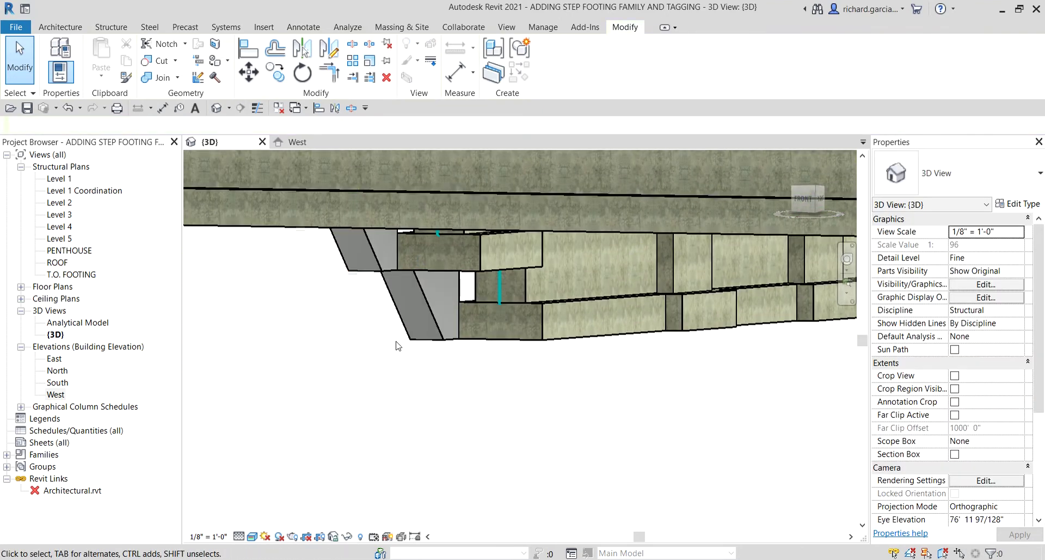
left_click(243, 52)
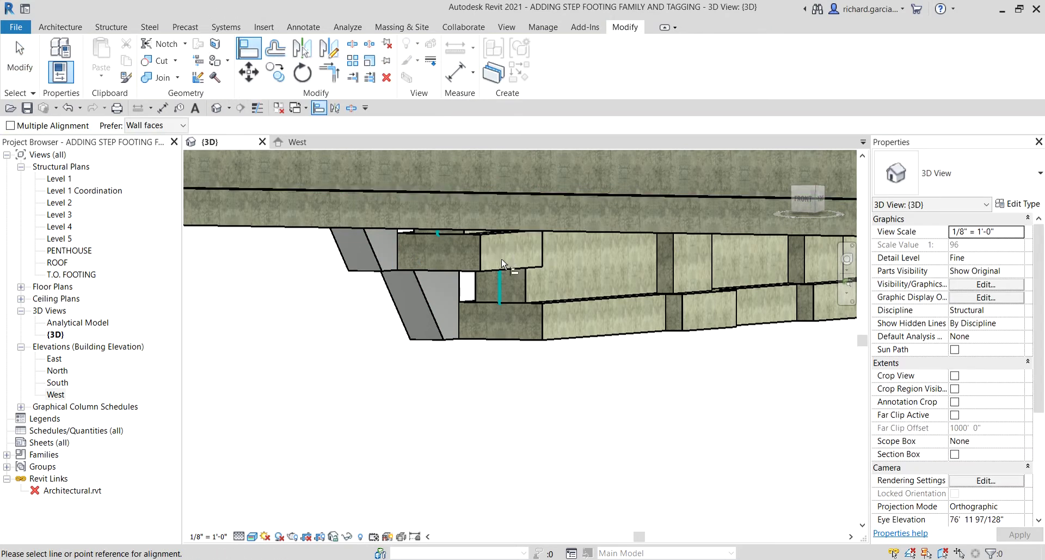
key("ctrl")
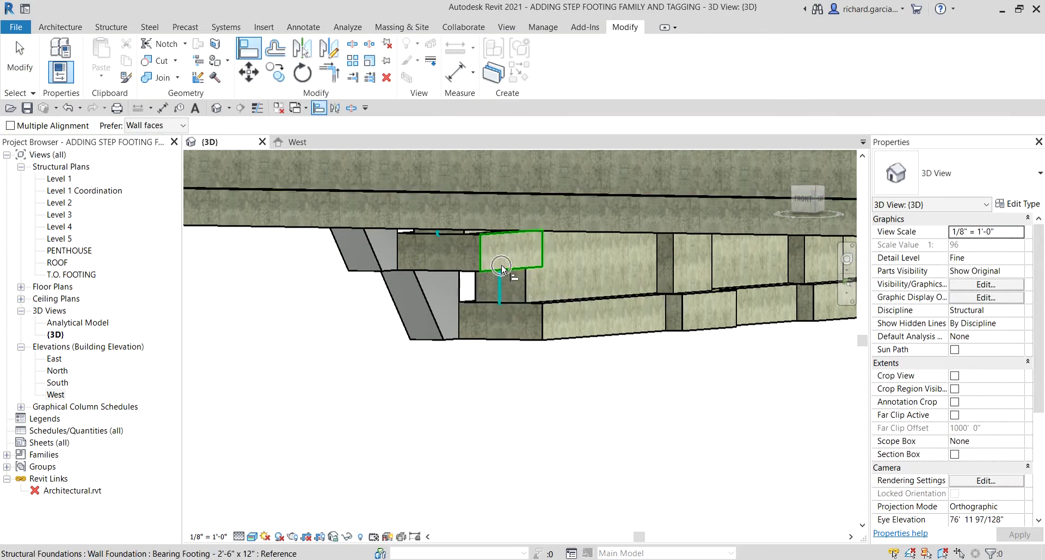
left_click(502, 264)
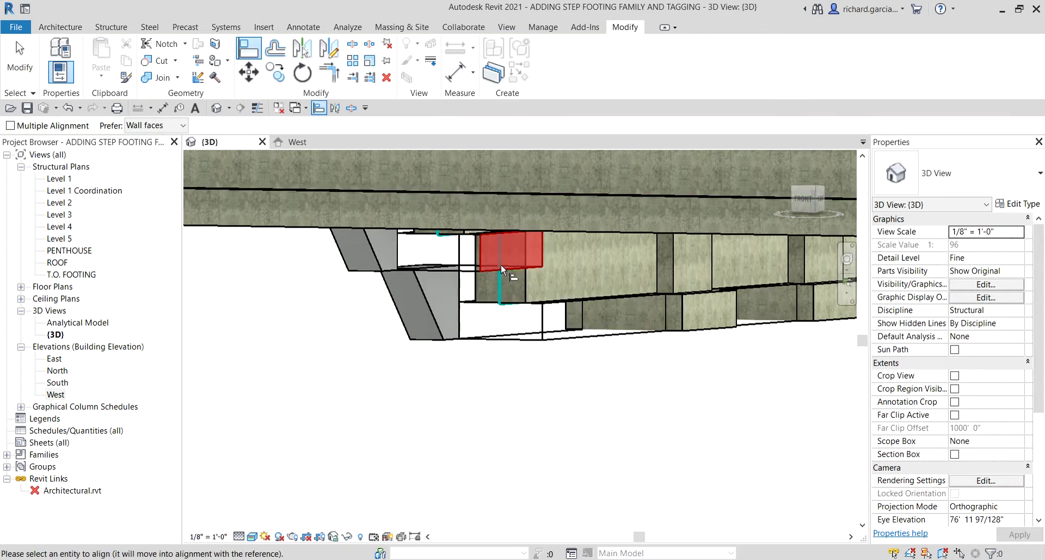
key("ctrl")
key("ctrl")
left_click(433, 312)
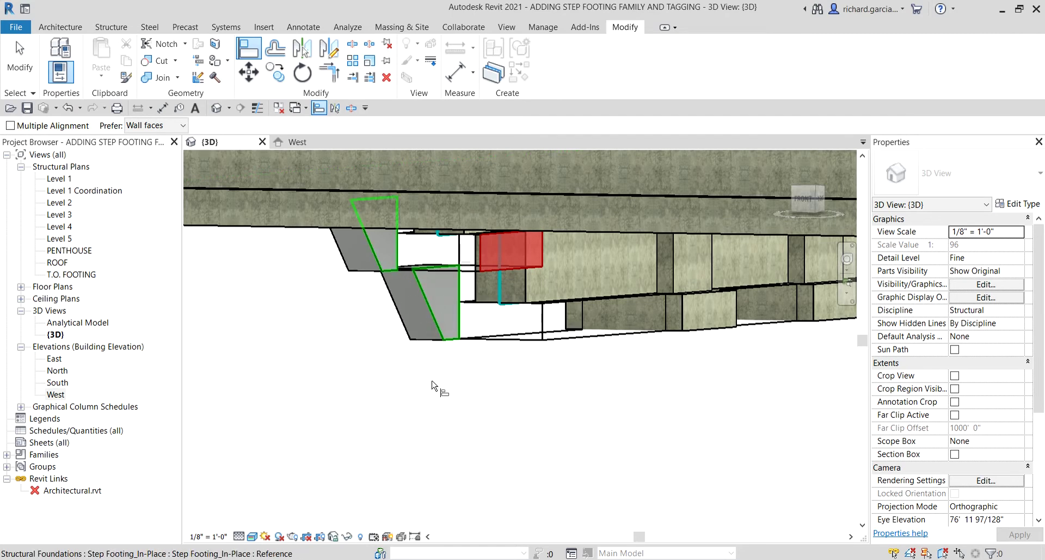
Align the outer faces of the in-place step footings with the outer side face of the bearing footing.
middle_click_drag(513, 266, 593, 340, "shift")
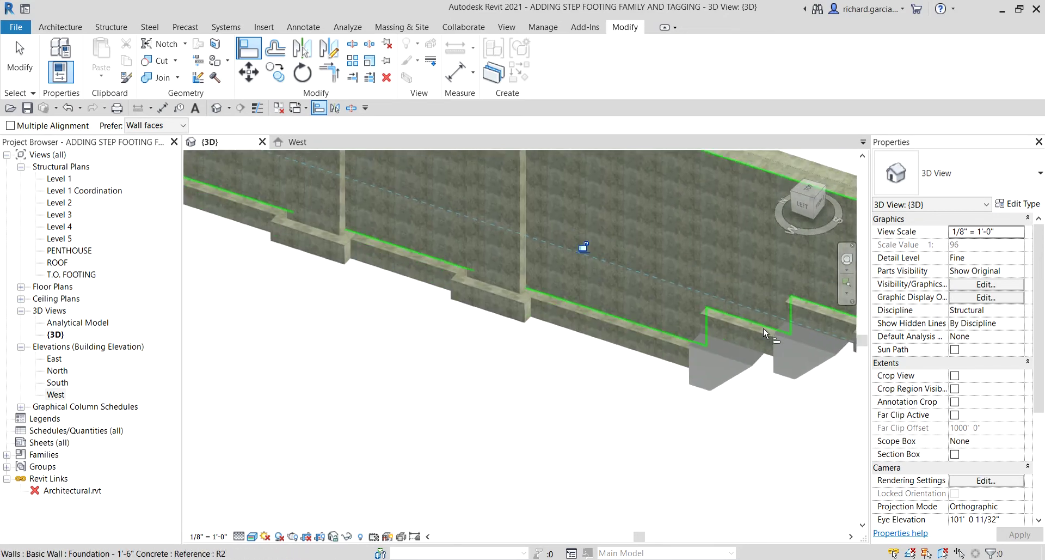
scroll(763, 328, "up", 3)
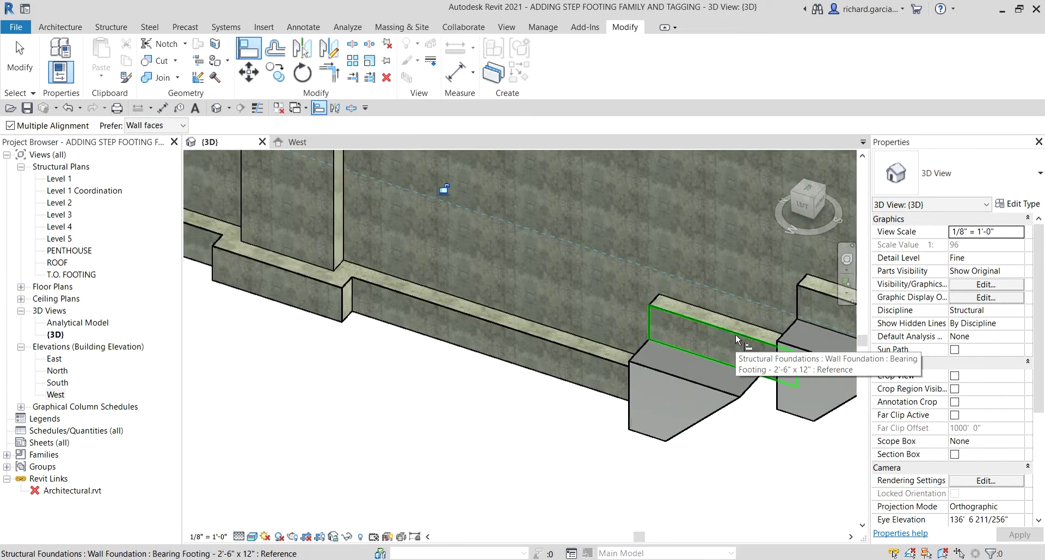
left_click(736, 333)
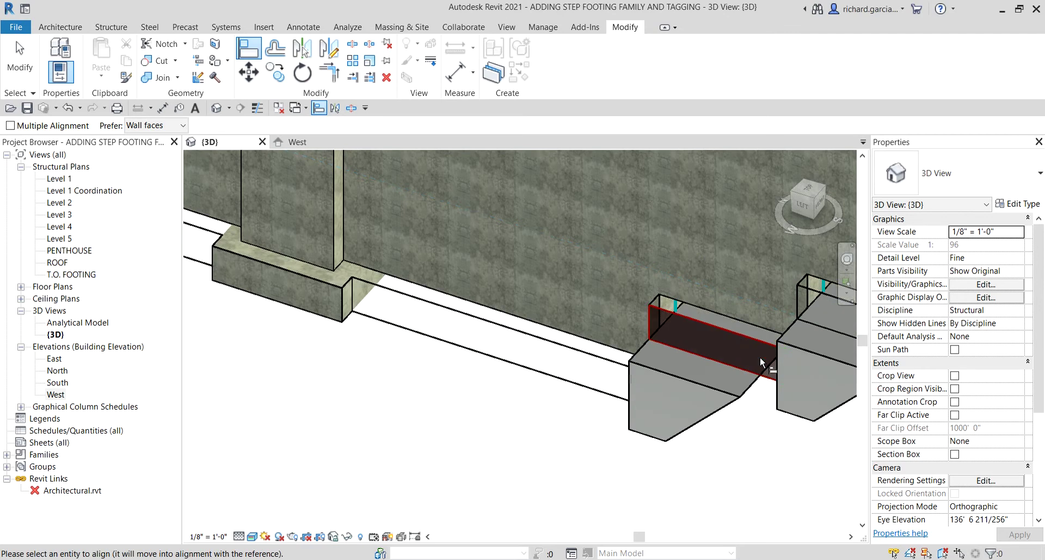
left_click(704, 418)
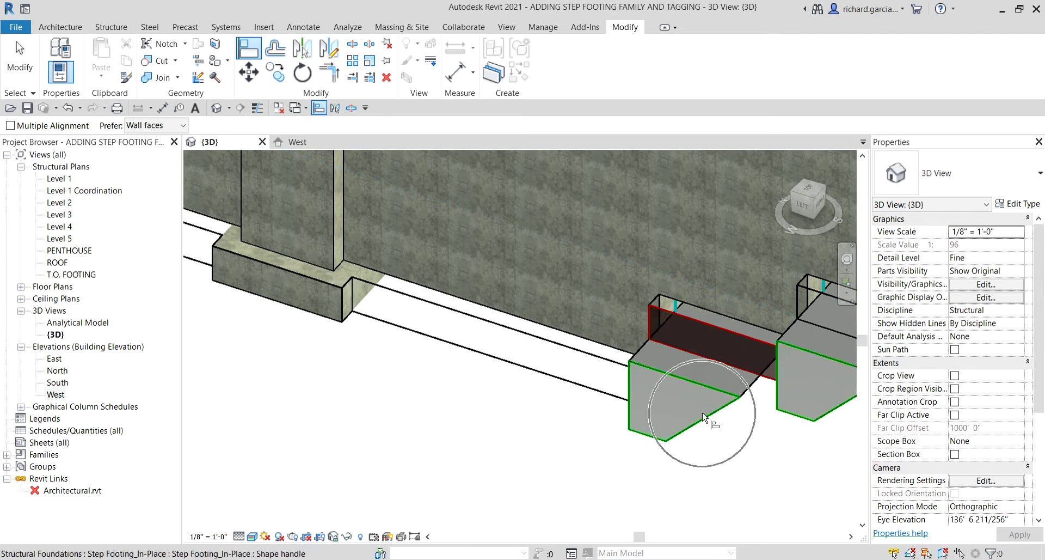
left_click(20, 66)
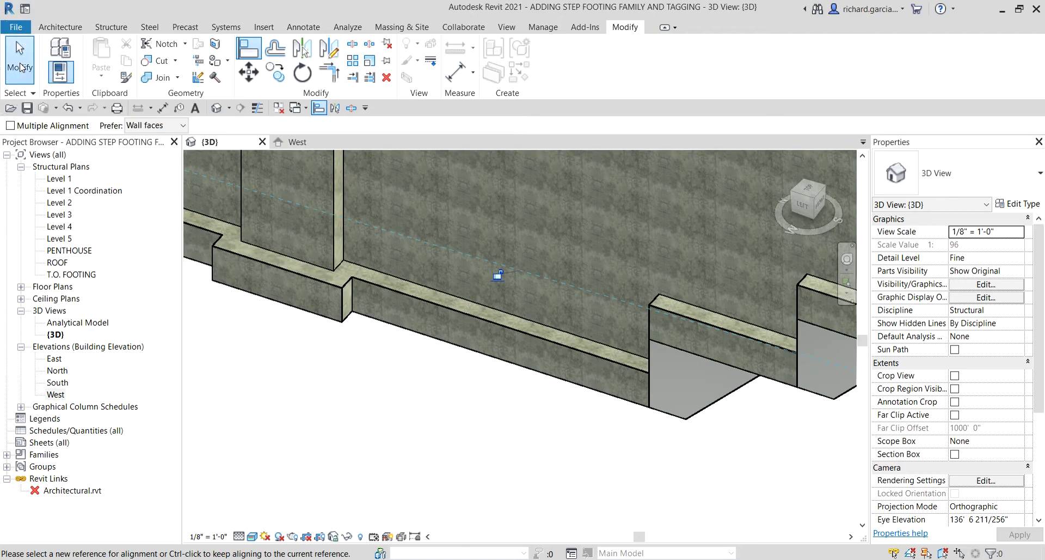
scroll(480, 349, "down", 2)
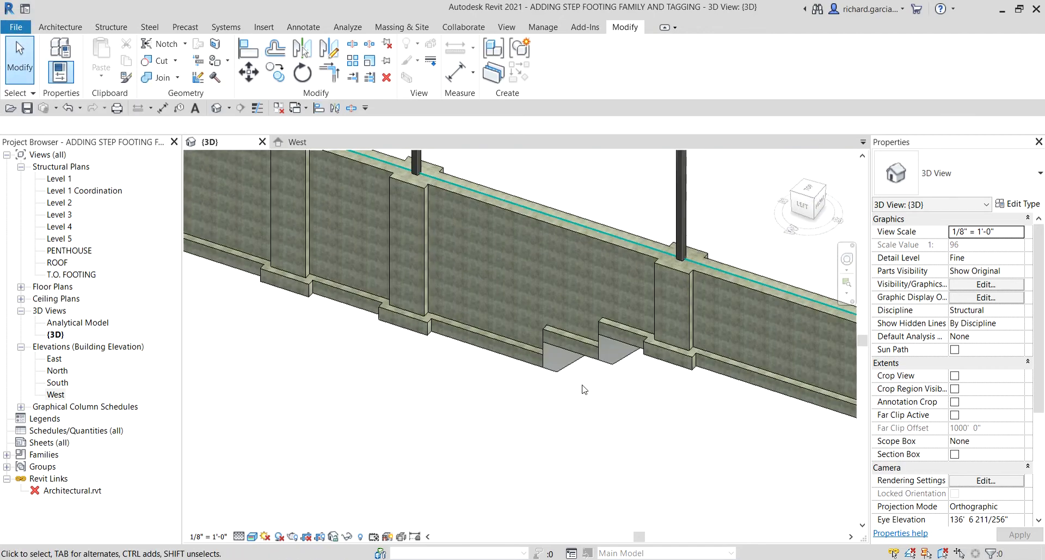
Open the in-place step footing family for editing from the 3D view.
middle_click_drag(582, 318, 498, 236, "shift")
scroll(461, 211, "up", 3)
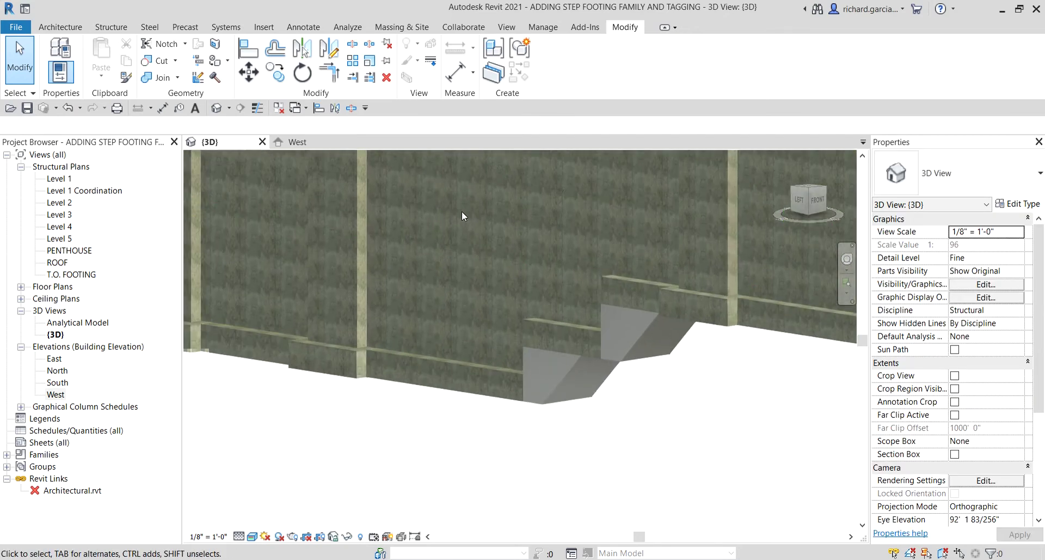
scroll(469, 307, "down", 3)
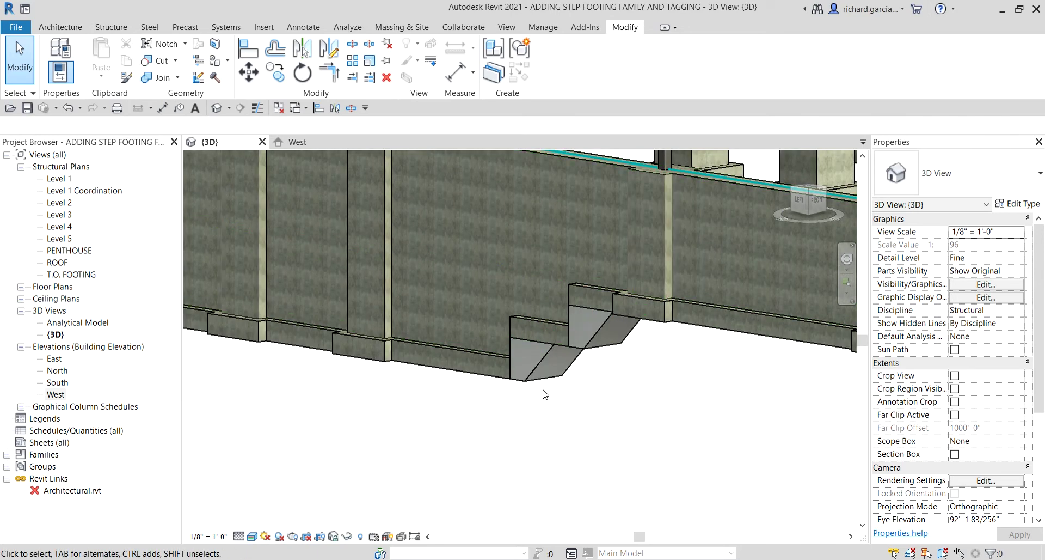
left_click(531, 367)
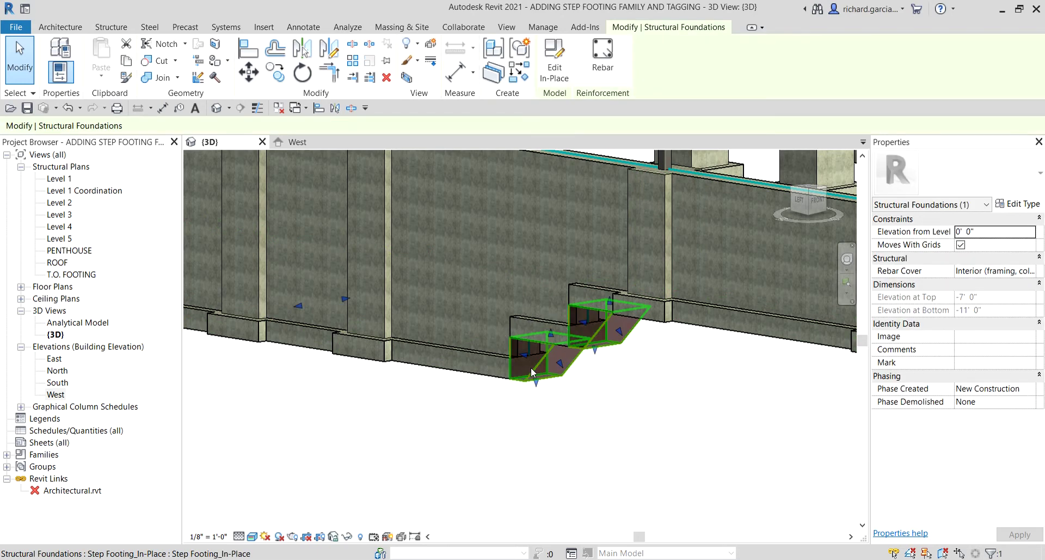
left_click(555, 60)
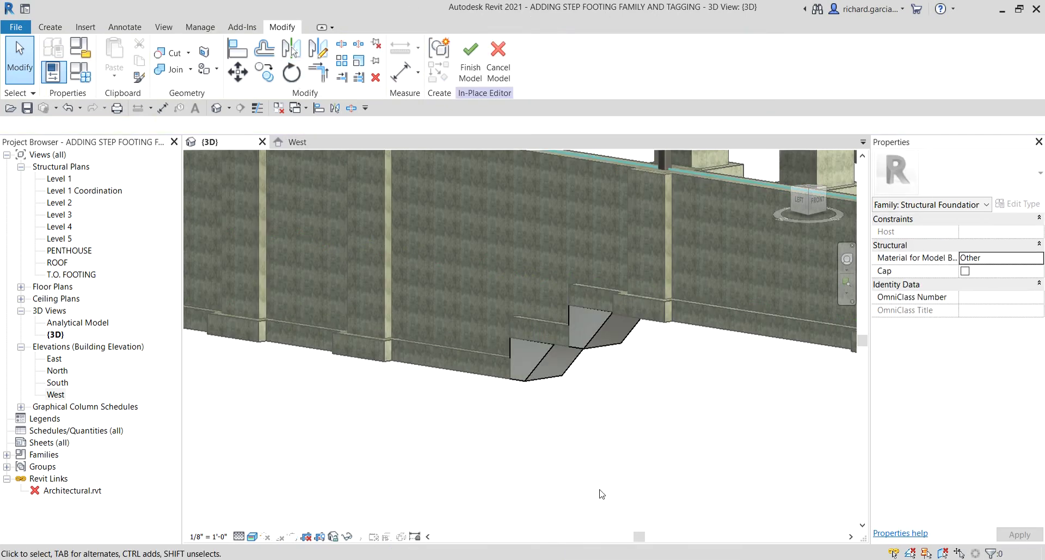
Assign the Concrete, Cast-in-Place gray material to the step footing extrusion and finish the in-place model.
left_click(585, 347)
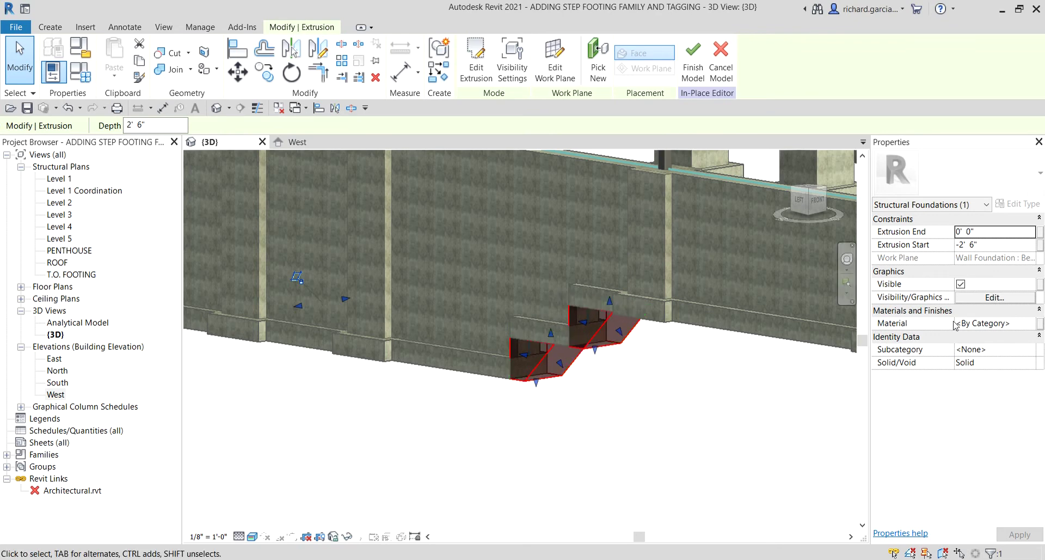
left_click(993, 328)
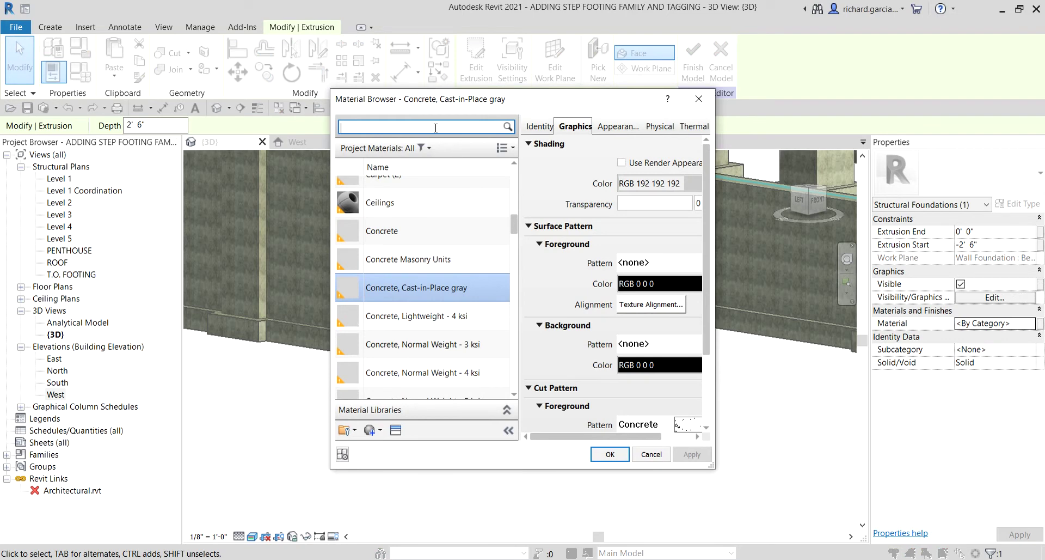
scroll(412, 304, "up", 1)
left_click(376, 304)
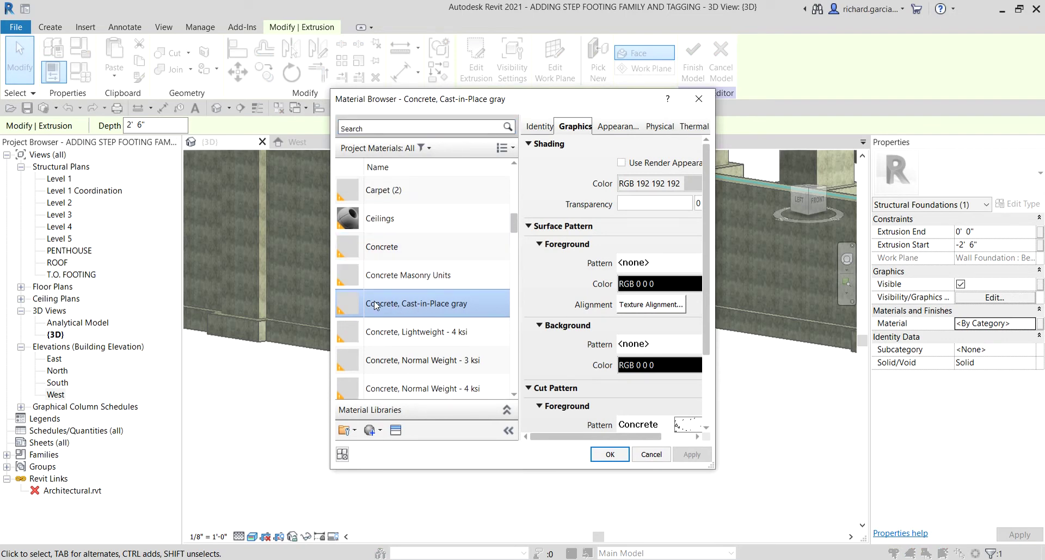
left_click(384, 303)
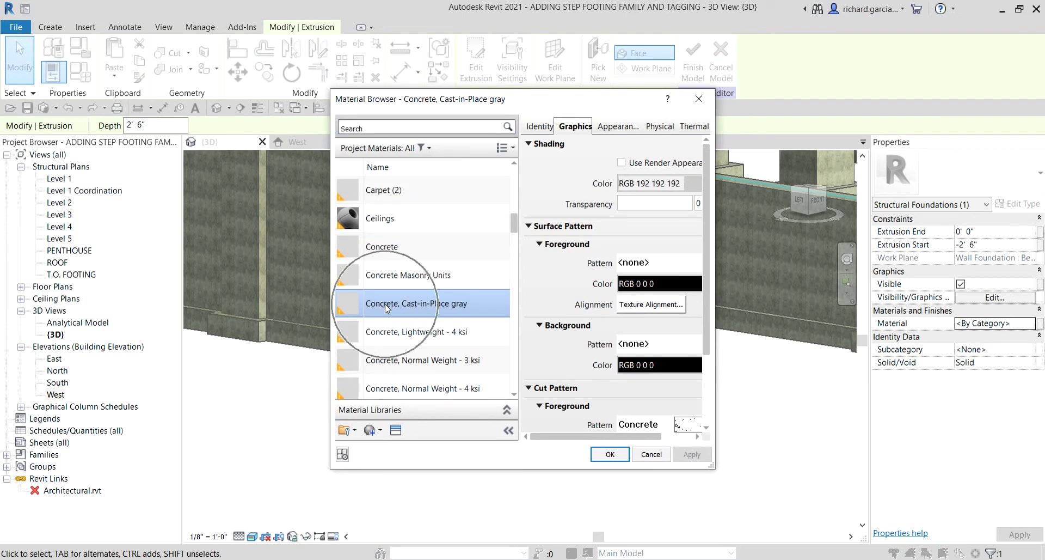
left_click(441, 304)
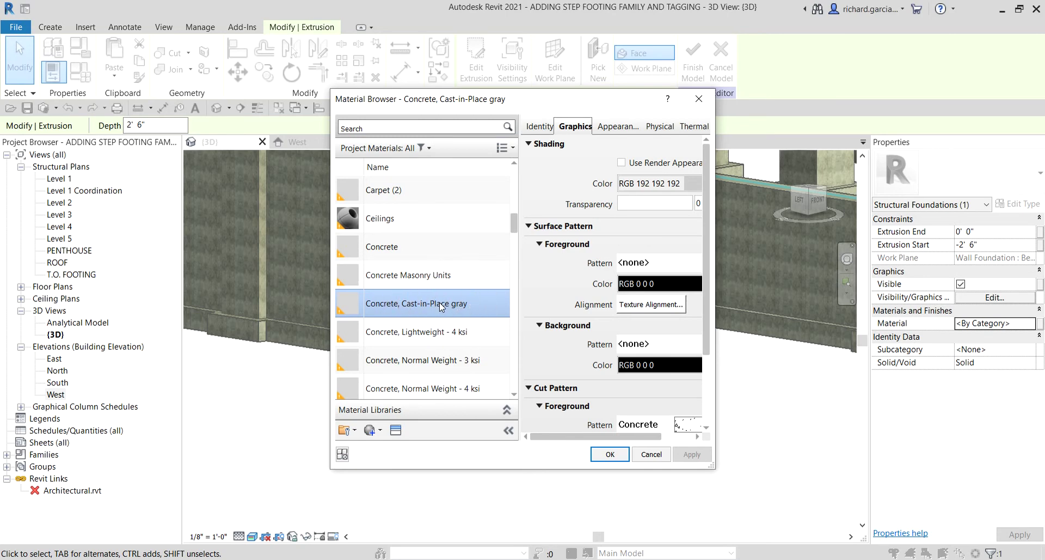
left_click(610, 455)
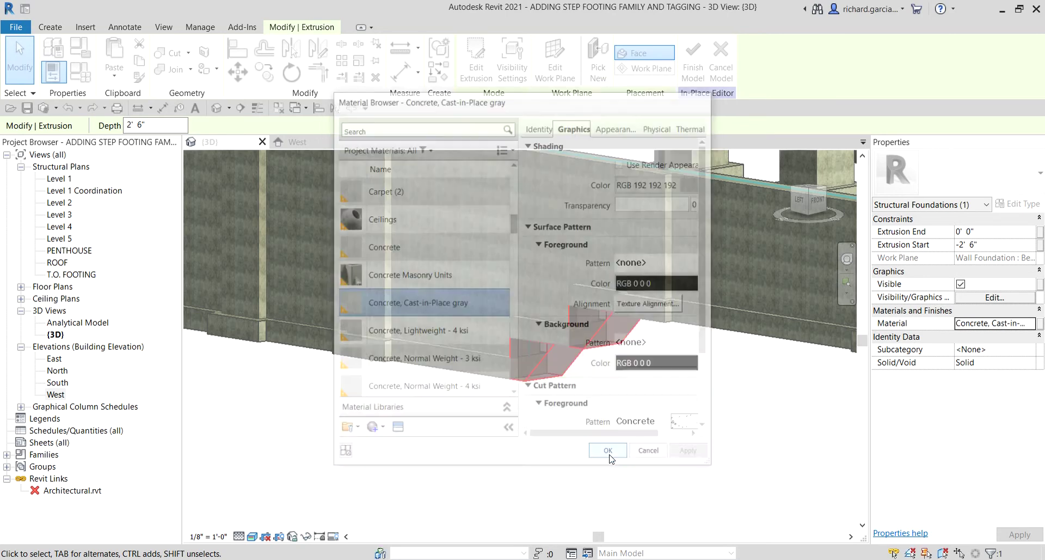
left_click(692, 57)
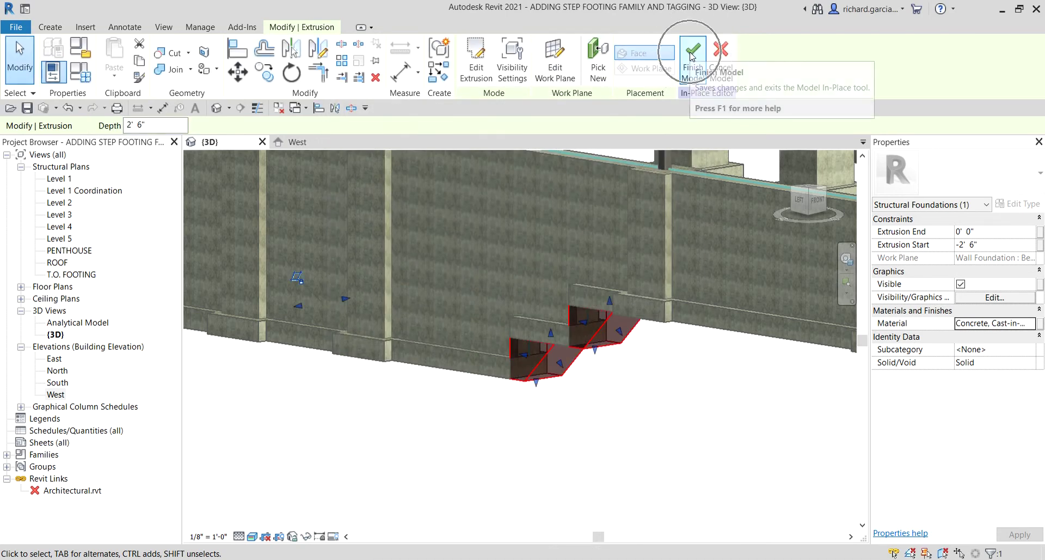
left_click(649, 406)
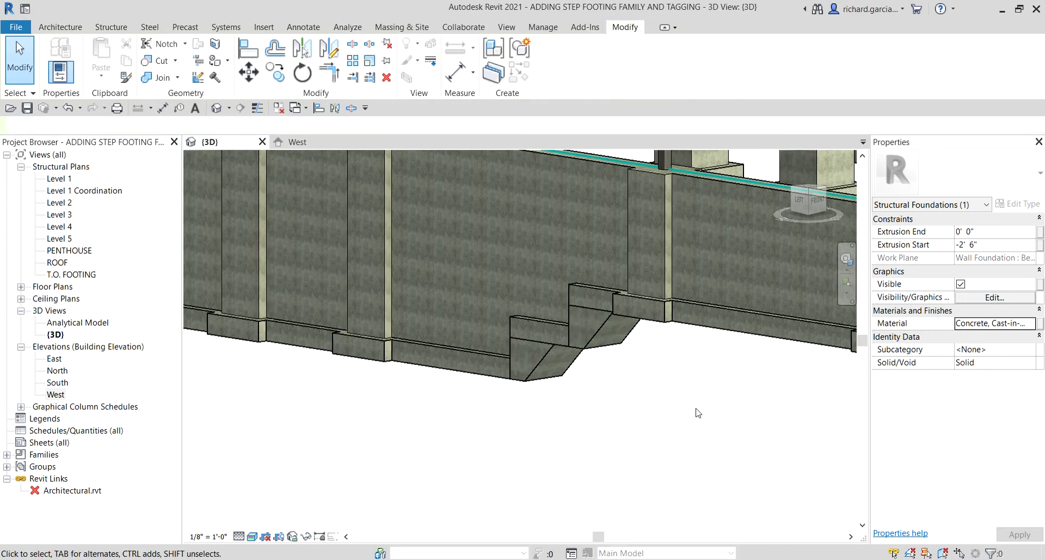
Examine the finished step footings from the west side, checking their joints with the bearing footings.
middle_click_drag(684, 409, 707, 330, "shift")
scroll(707, 330, "up", 4)
middle_click_drag(769, 397, 753, 420, "shift")
scroll(669, 446, "down", 2)
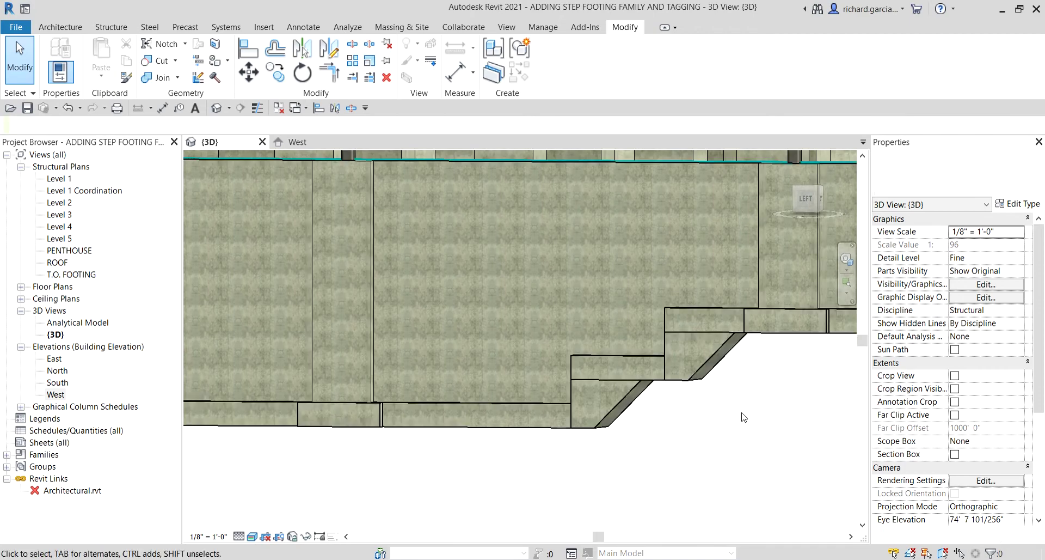
scroll(632, 447, "down", 2)
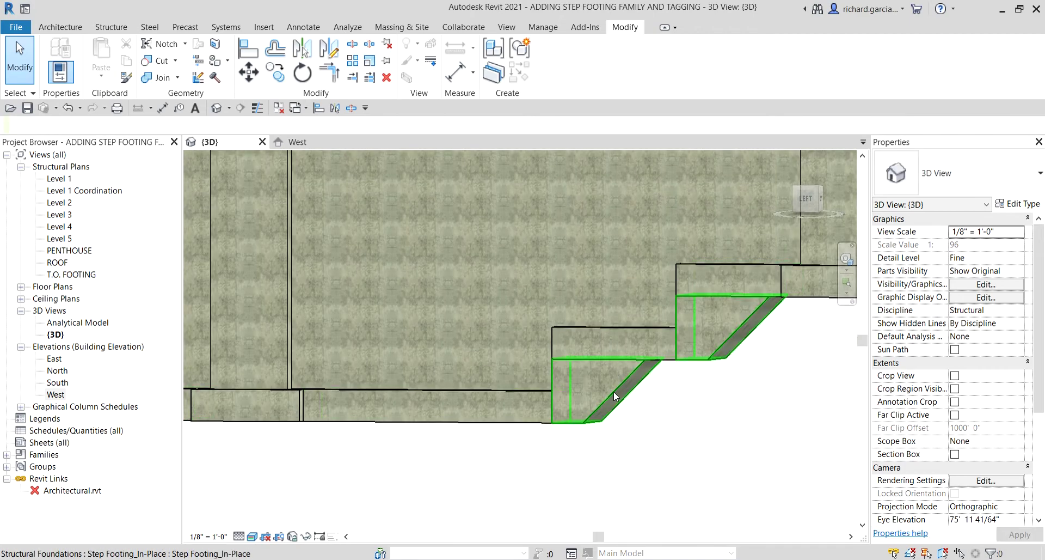
left_click(602, 331)
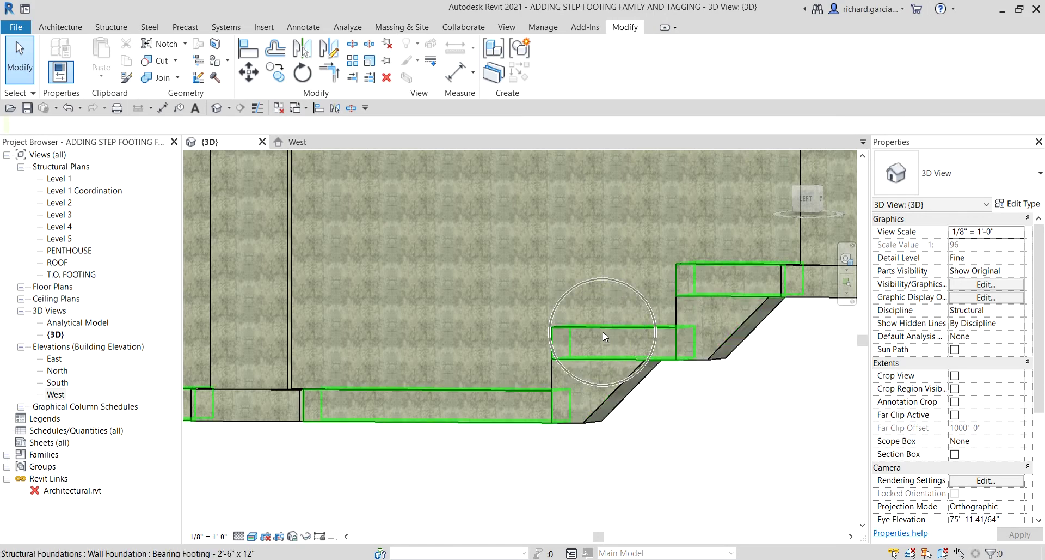
Join the geometry of the in-place step footings with the adjoining bearing footing in the 3D view.
middle_click_drag(602, 332, 641, 388, "shift")
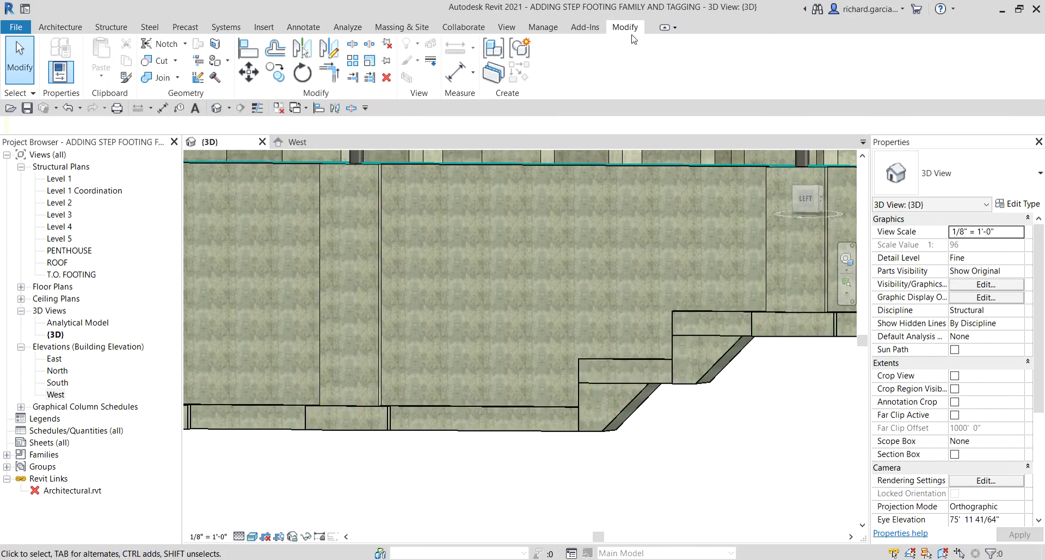
left_click(153, 80)
scroll(687, 462, "up", 2)
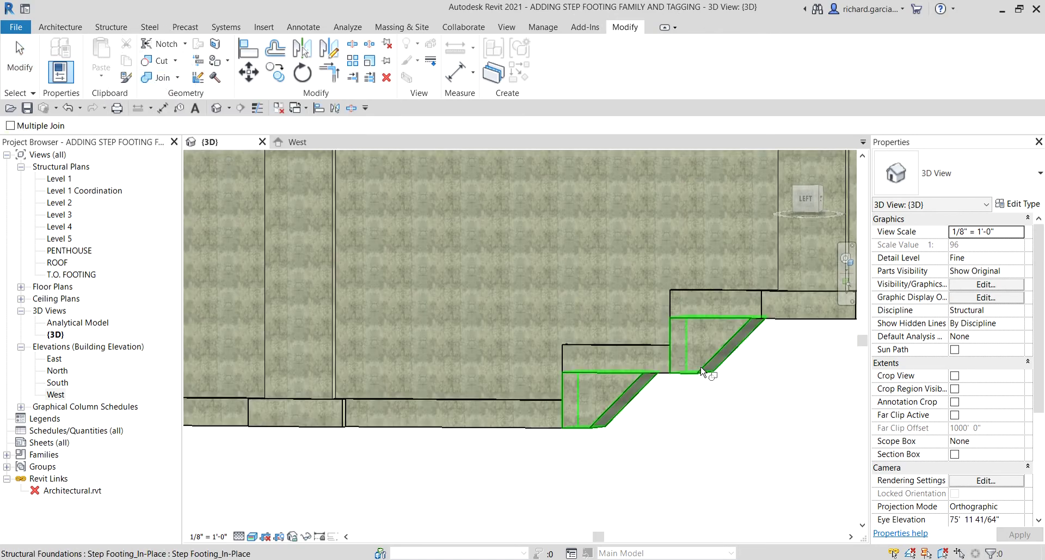
left_click(703, 372)
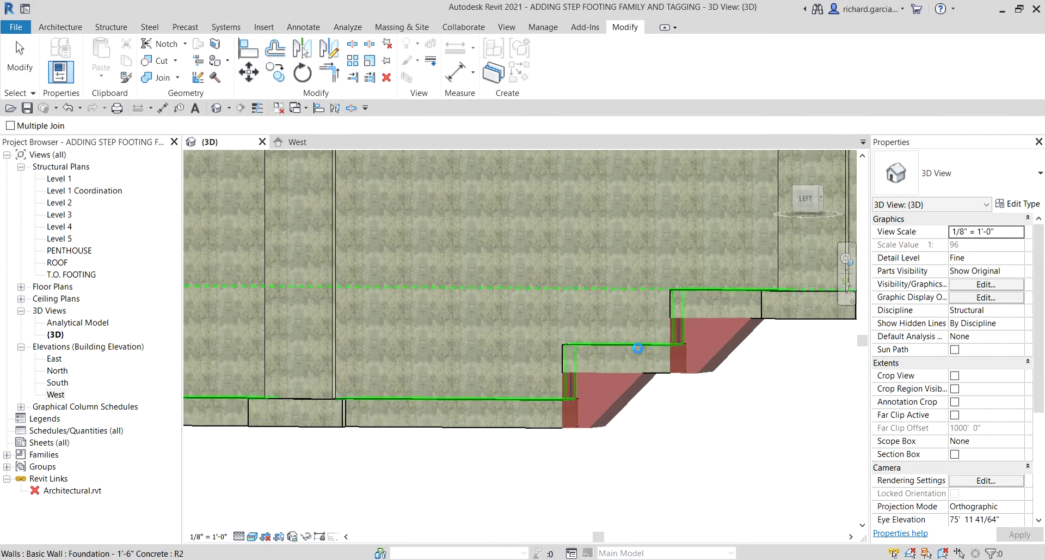
left_click(20, 61)
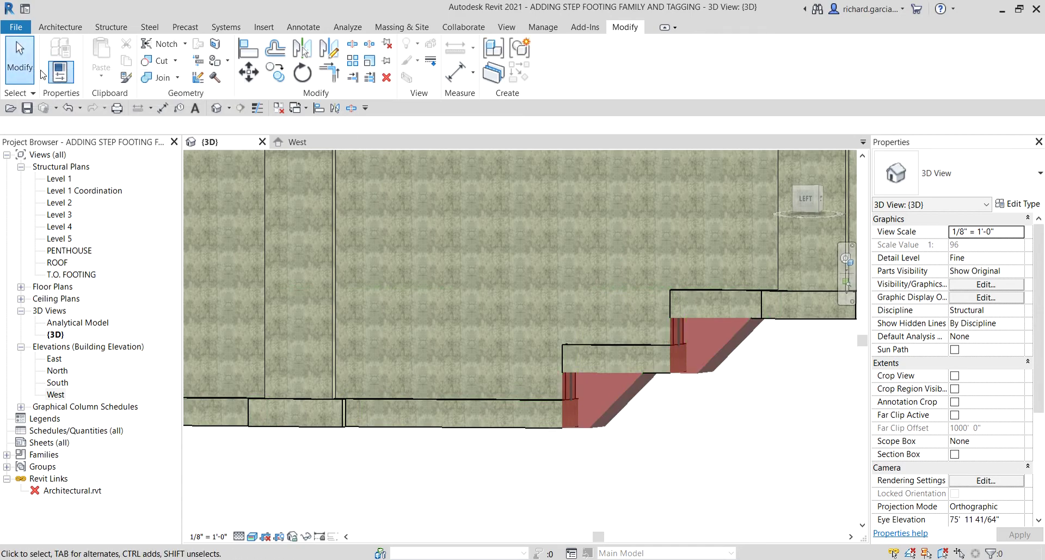
Examine the joined step footings along the west wall from several angles, checking the joints with the bearing footings.
middle_click_drag(523, 315, 390, 389, "shift")
scroll(350, 360, "up", 4)
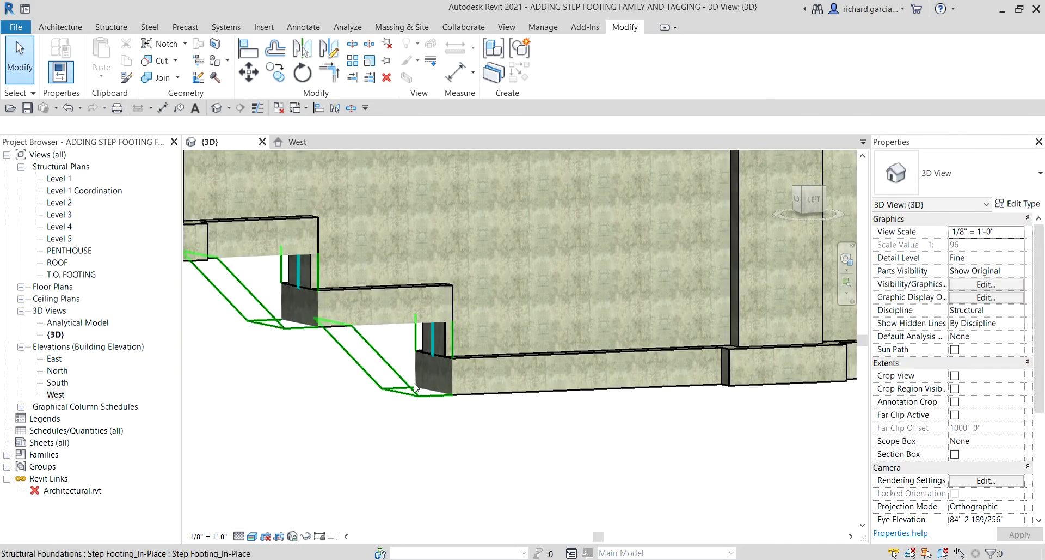
left_click(415, 399)
middle_click_drag(415, 399, 604, 464, "shift")
left_click(385, 422)
scroll(385, 424, "down", 3)
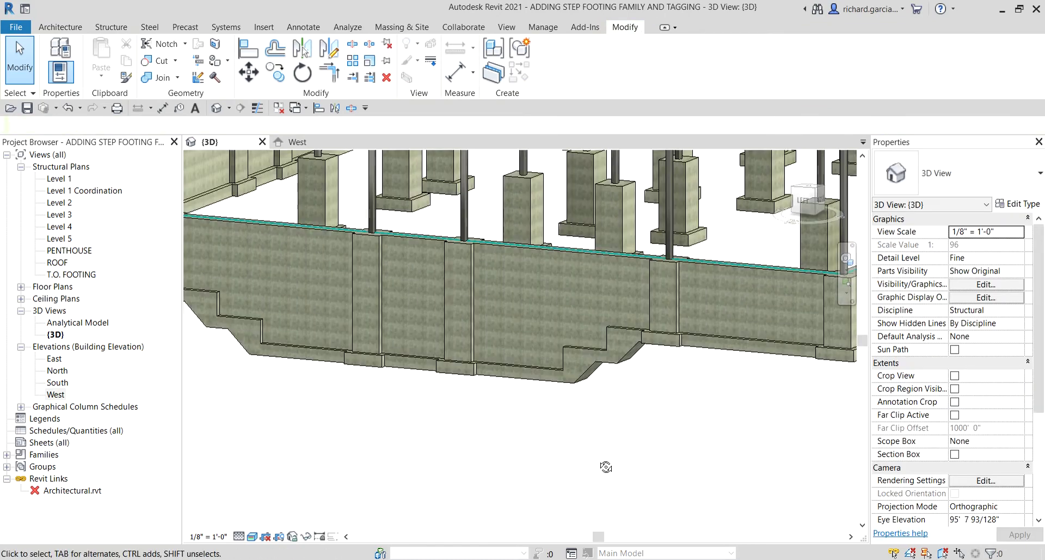
scroll(601, 397, "up", 1)
scroll(601, 397, "up", 3)
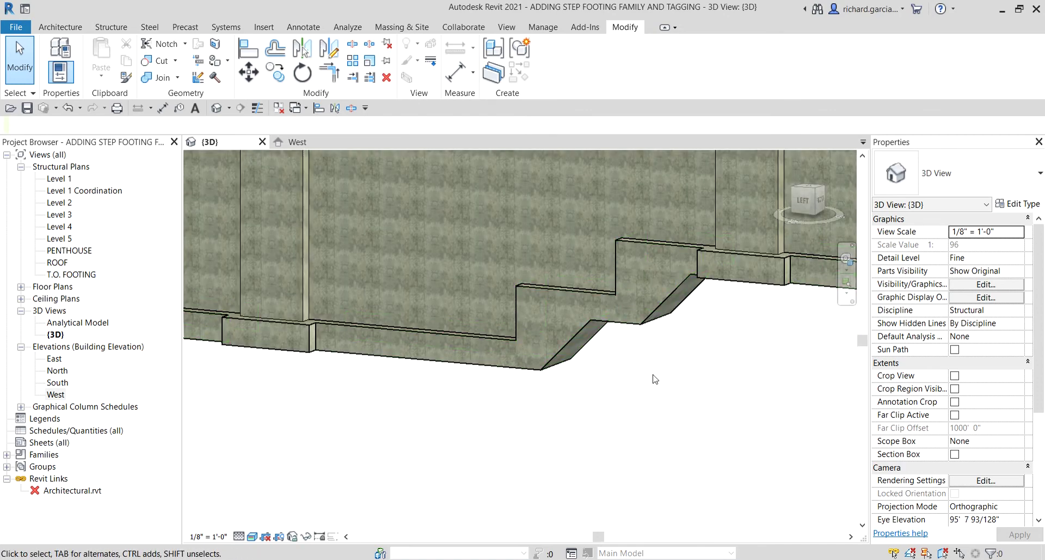
scroll(533, 393, "down", 2)
middle_click_drag(534, 397, 584, 409, "shift")
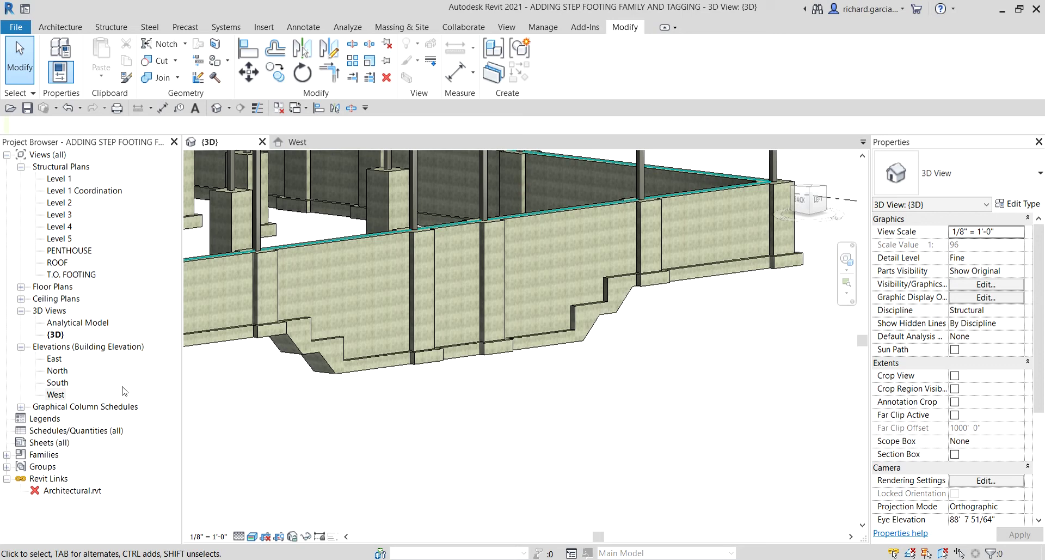
Open the West elevation and set its visual style to Realistic.
double_click(55, 395)
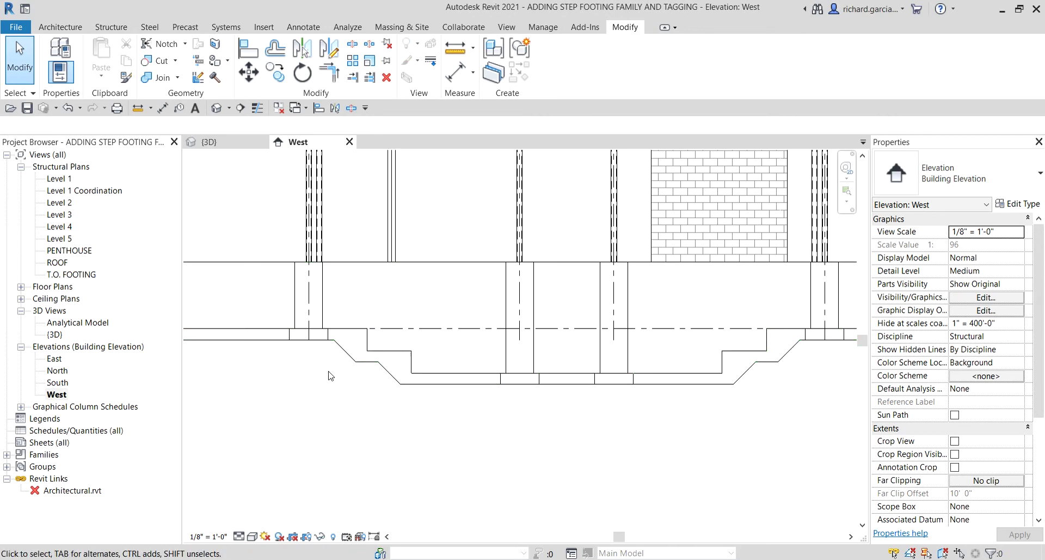
left_click(238, 536)
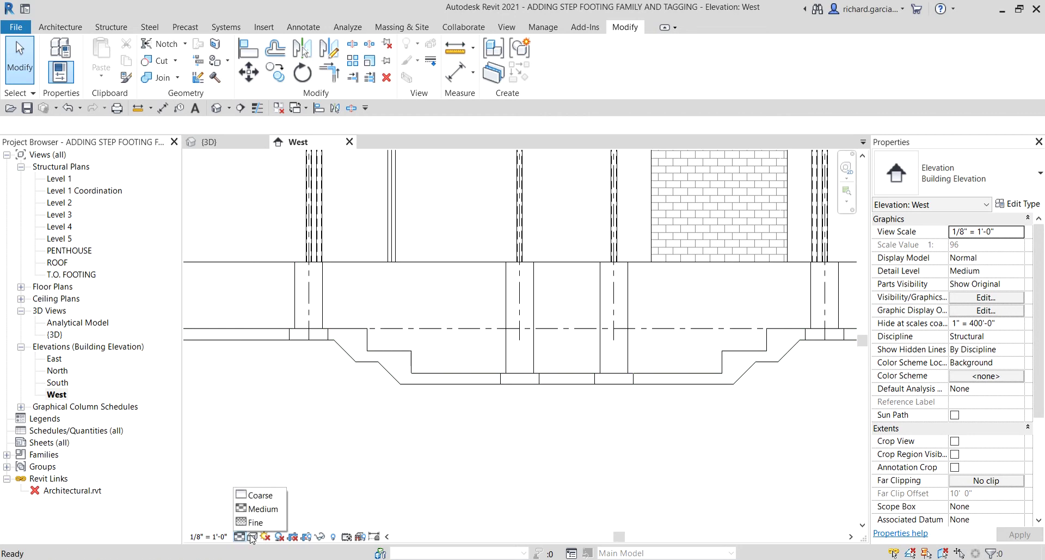
left_click(252, 537)
left_click(282, 493)
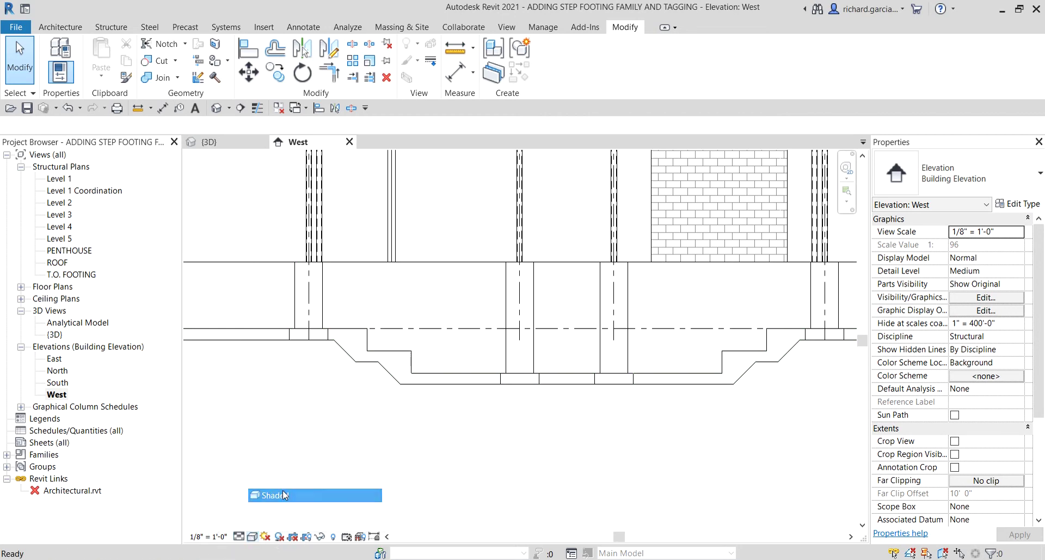
left_click(251, 536)
left_click(270, 524)
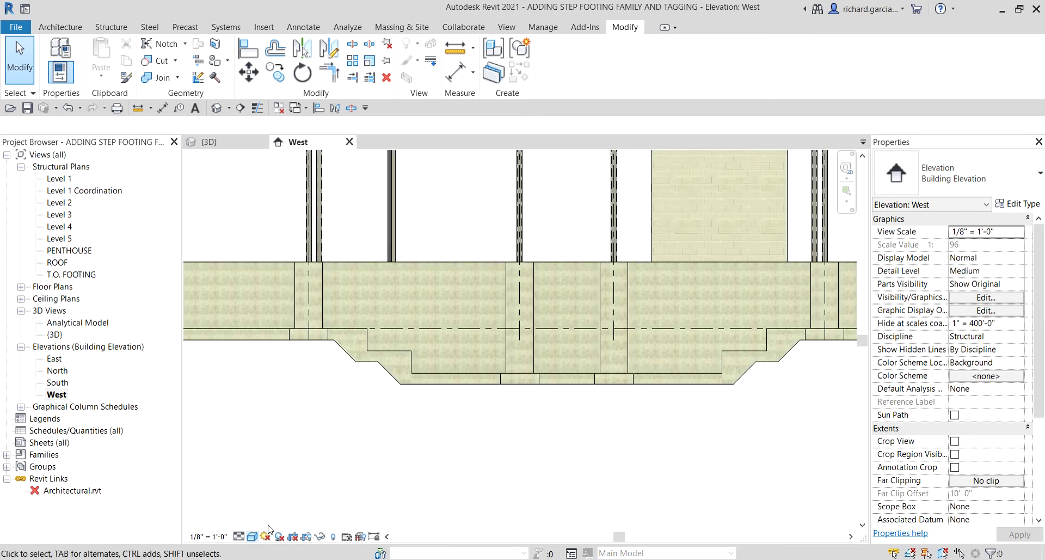
scroll(474, 357, "down", 2)
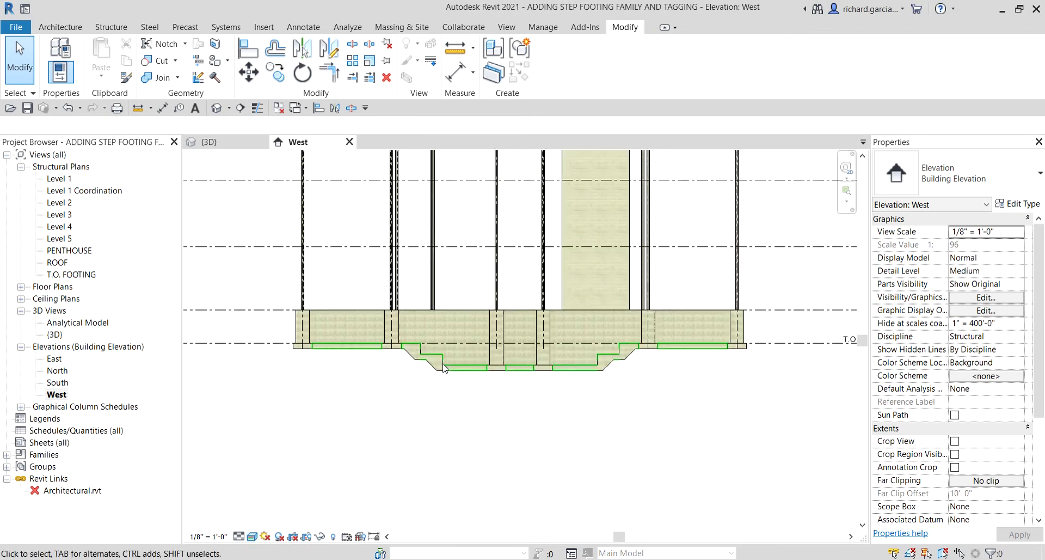
Place a Crosshair (Project) spot elevation with a shouldered leader on top of the highest footing of the left-hand stepped run.
scroll(395, 357, "up", 5)
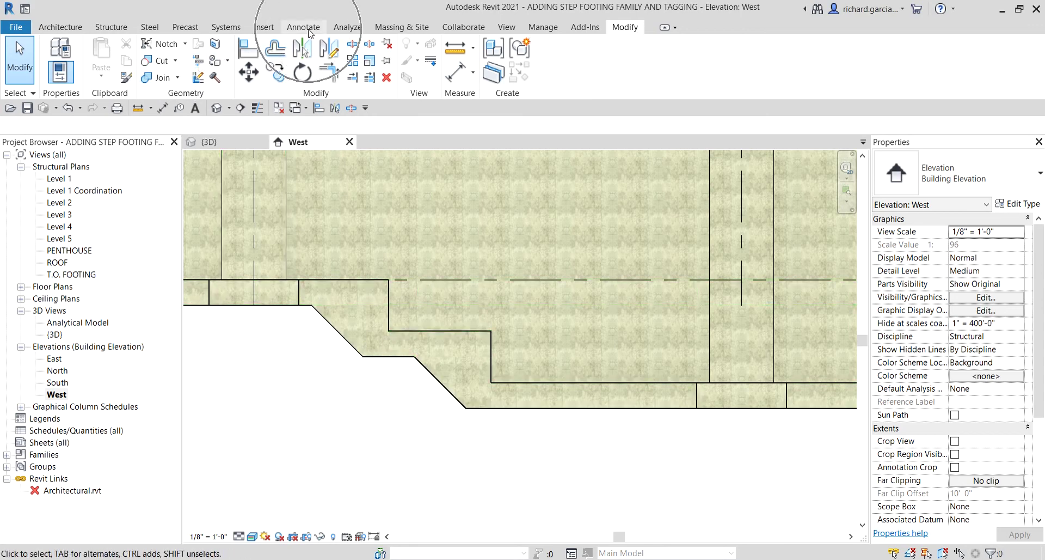
left_click(308, 30)
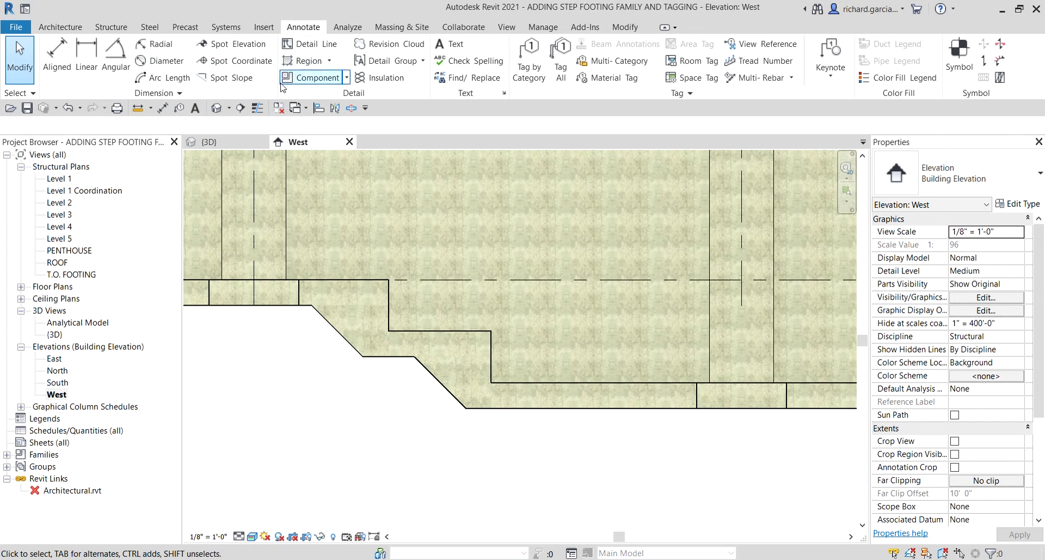
left_click(235, 47)
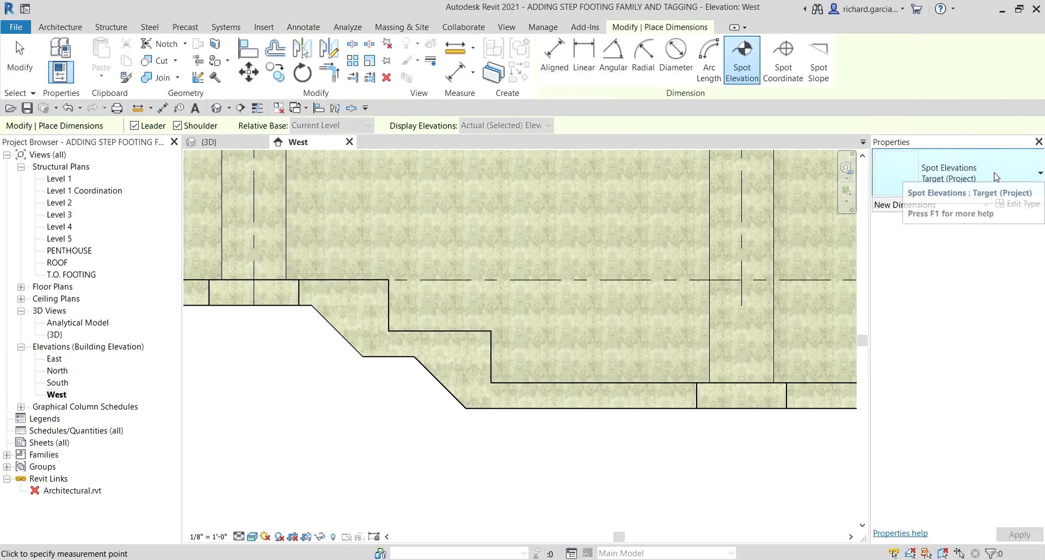
left_click(995, 176)
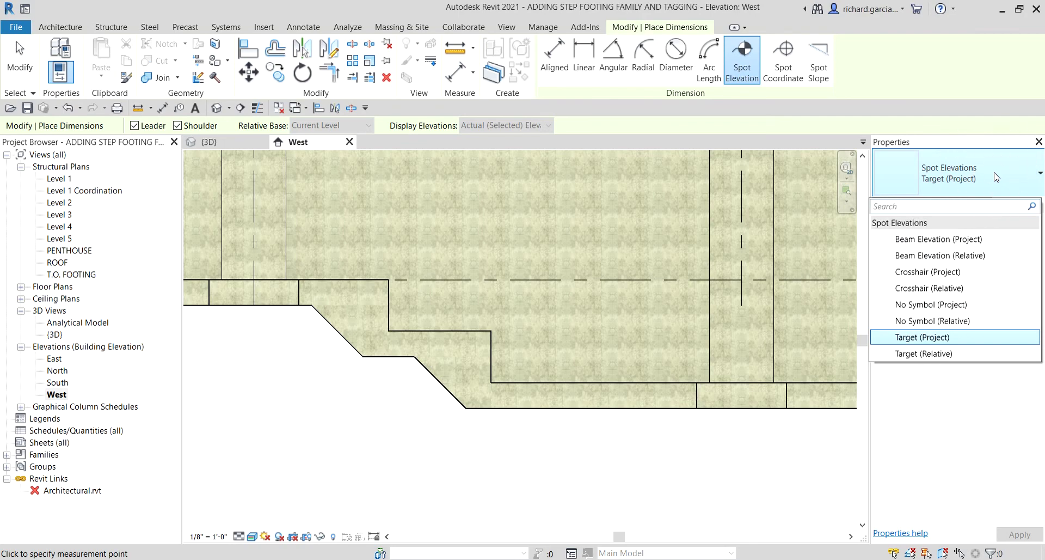
left_click(934, 273)
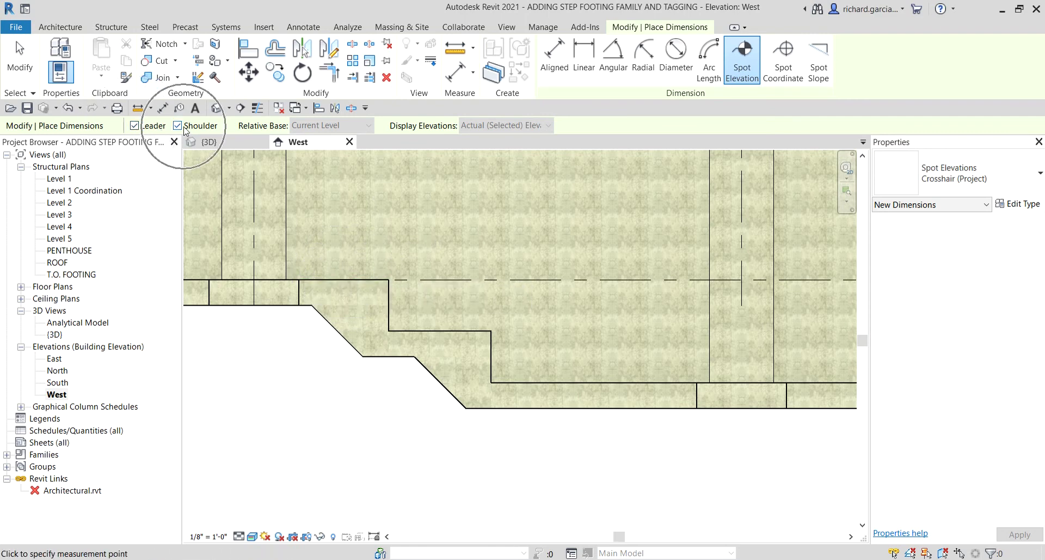
left_click(345, 277)
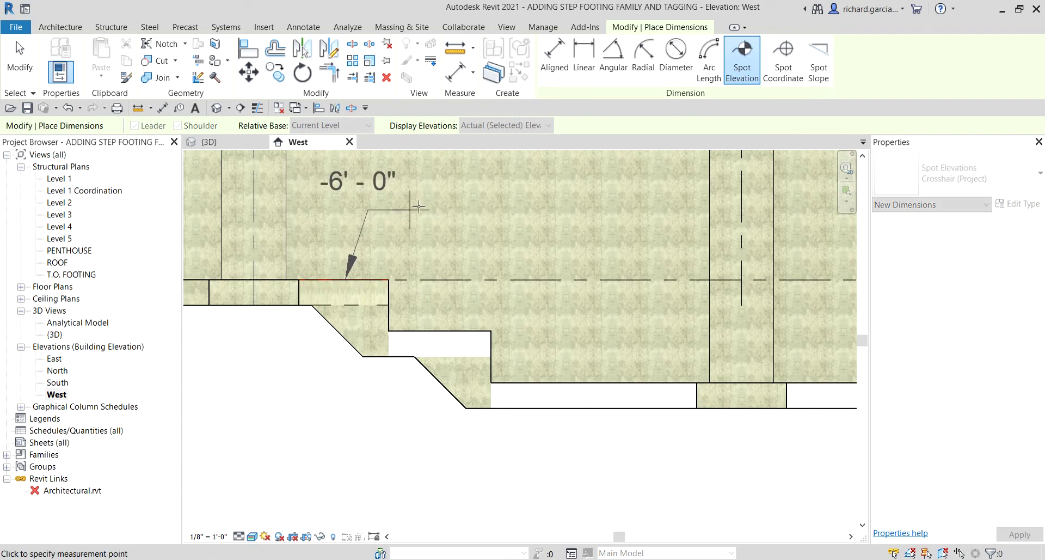
left_click(471, 209)
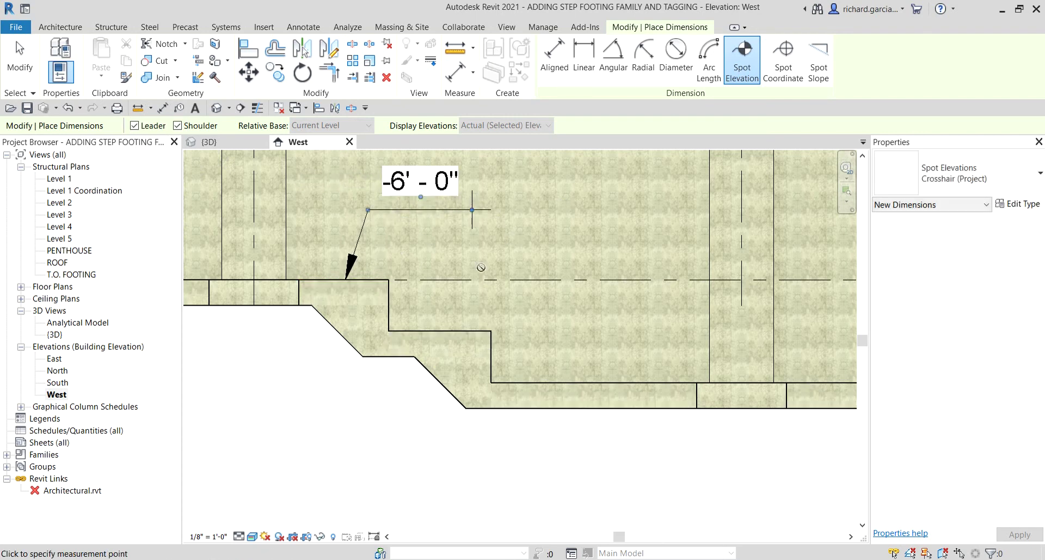
Add spot elevations with shouldered leaders to the tops of the middle and lowest footings in the left-hand stepped run.
left_click(445, 330)
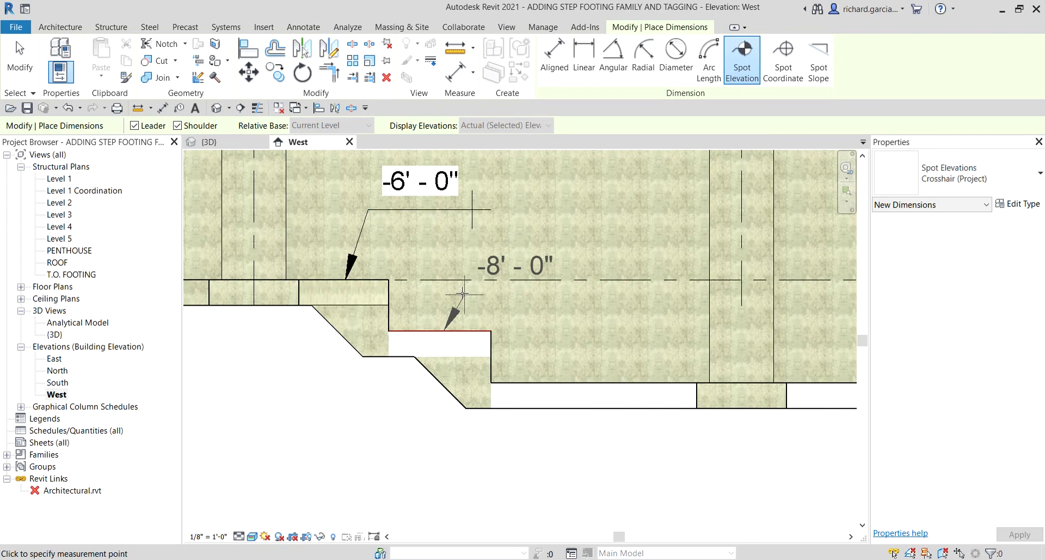
left_click(480, 266)
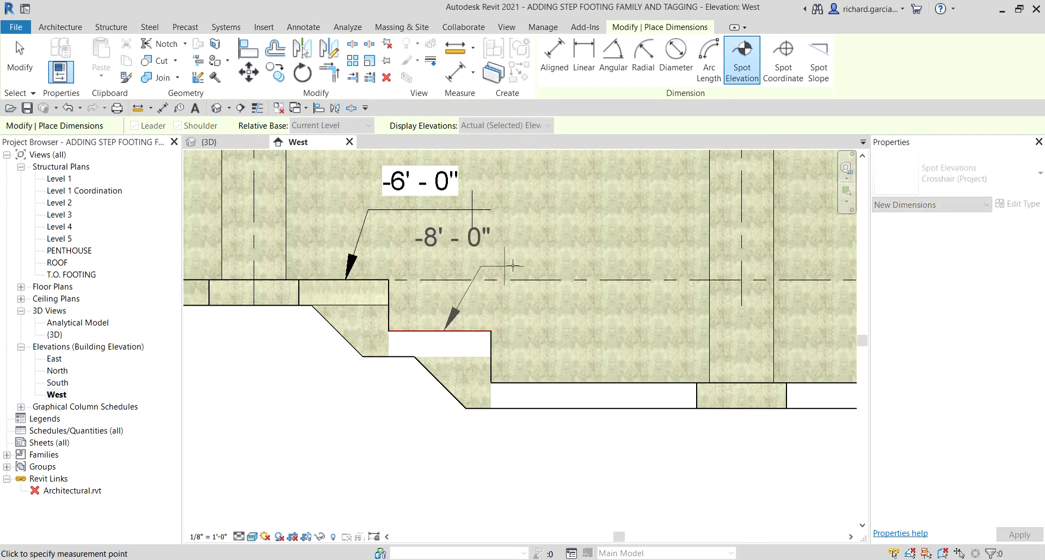
left_click(597, 280)
scroll(626, 305, "down", 1)
middle_click_drag(563, 367, 485, 351)
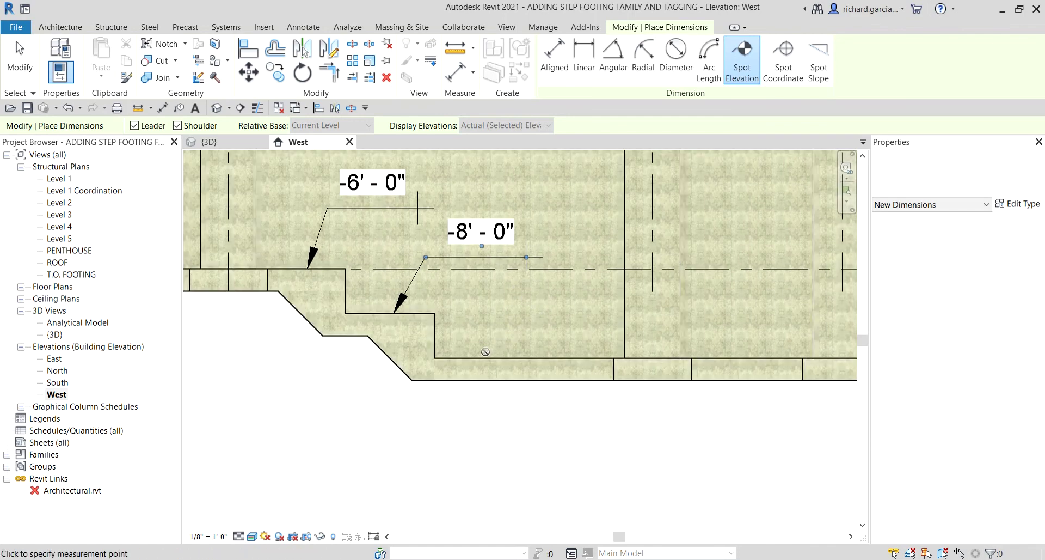
left_click(486, 357)
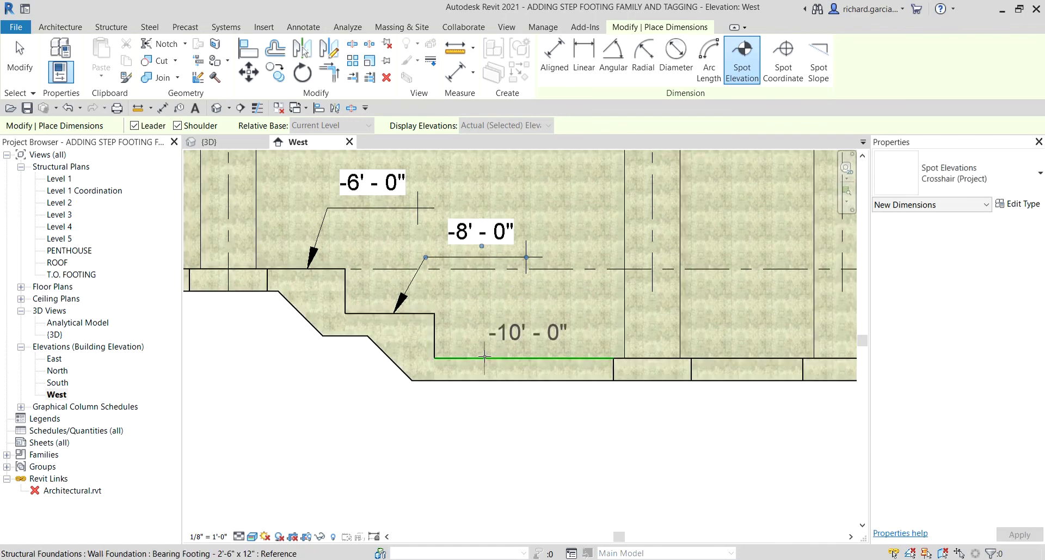
left_click(484, 311)
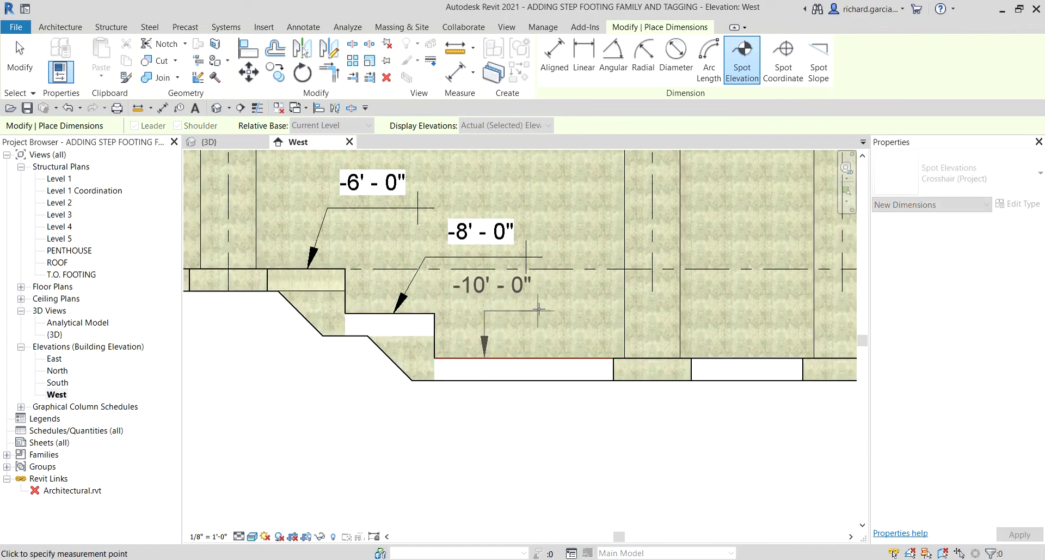
left_click(568, 310)
Add spot elevations to the tops of the lowest and middle footings in the right-hand stepped run, with shoulders extending left.
scroll(571, 324, "down", 2)
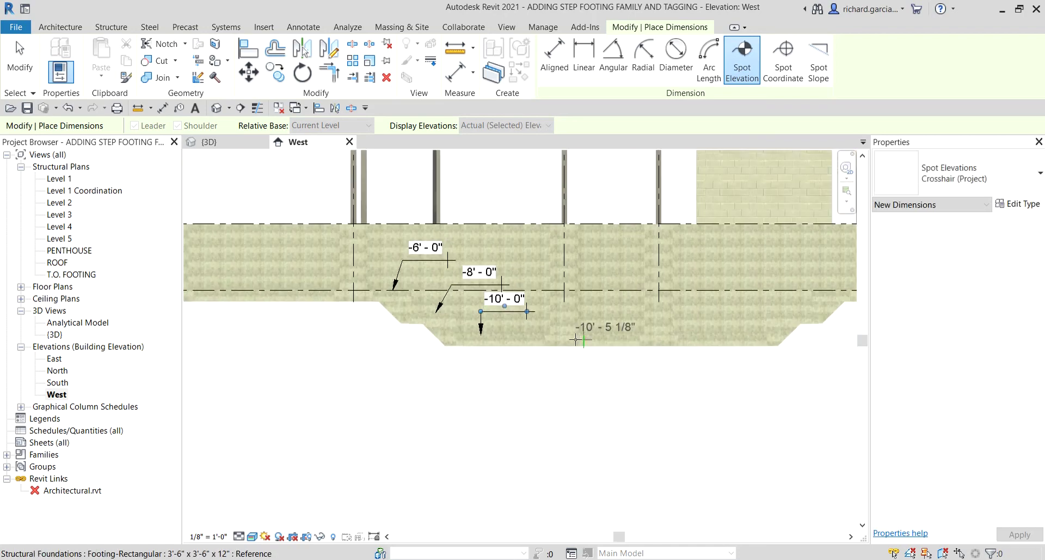
middle_click_drag(576, 339, 430, 301)
scroll(430, 301, "up", 1)
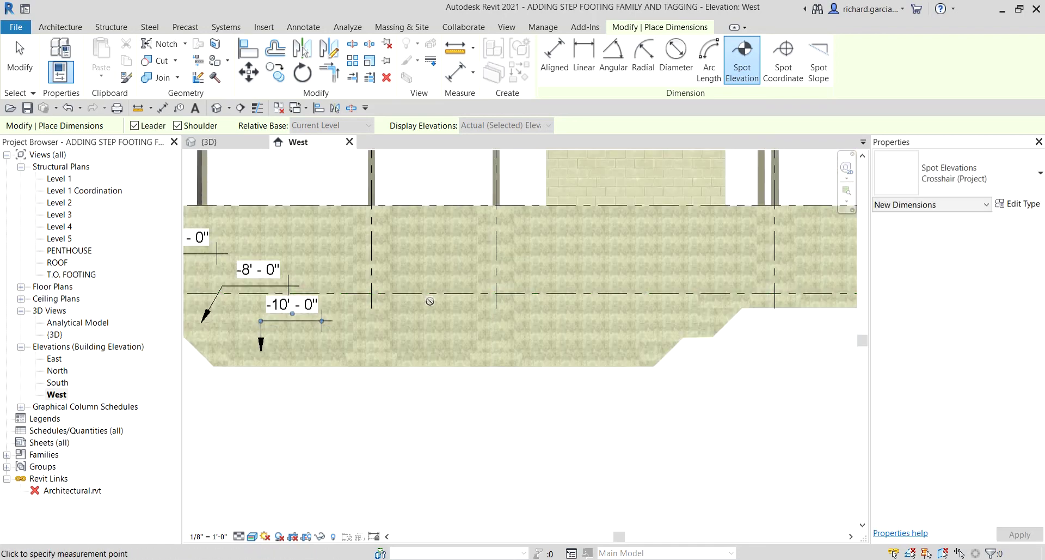
left_click(597, 353)
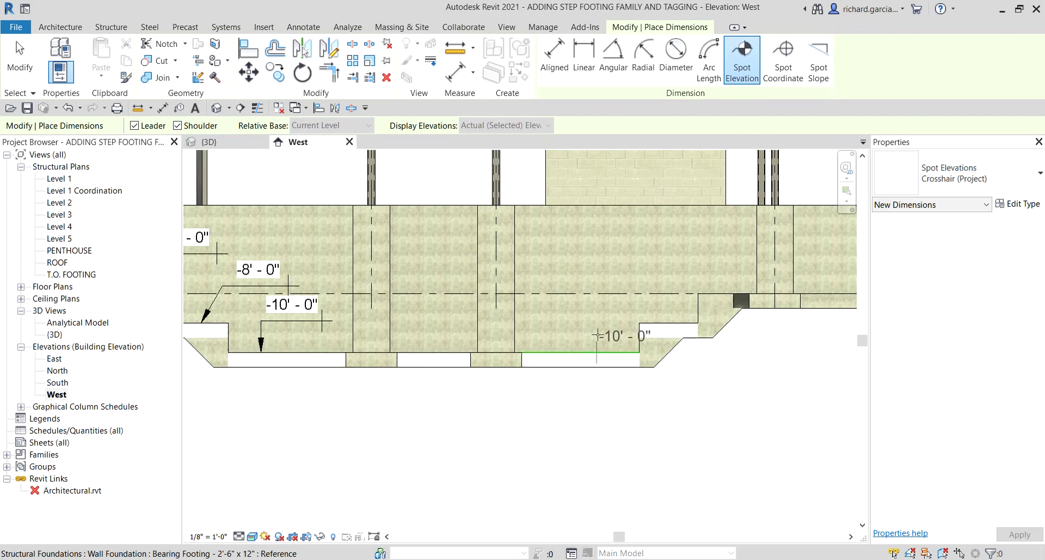
left_click(542, 323)
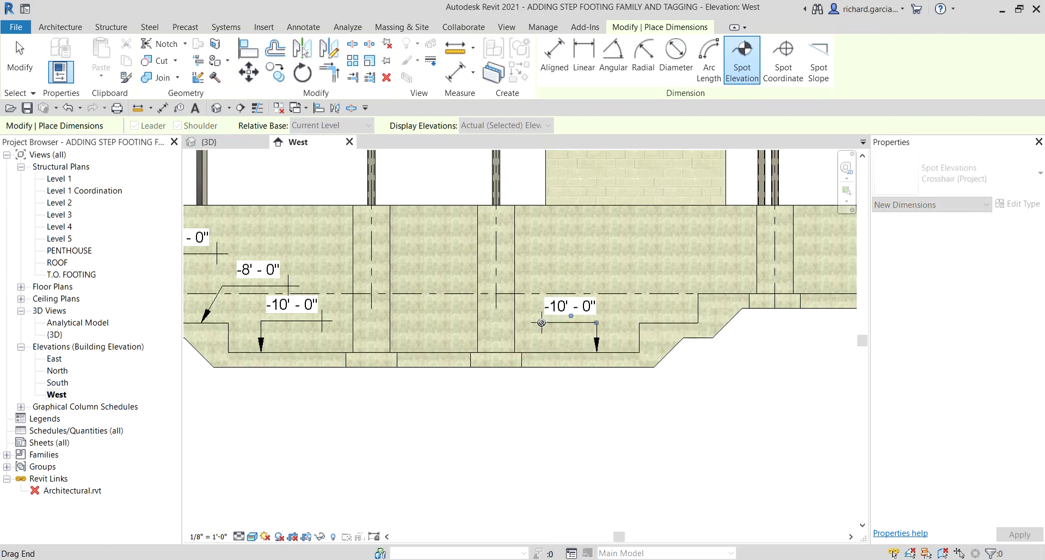
left_click(672, 322)
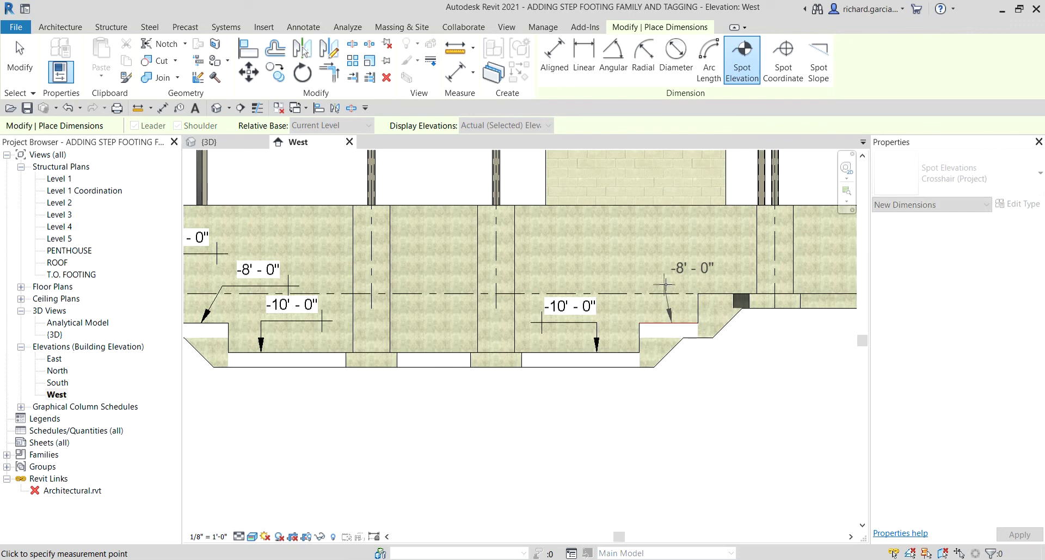
left_click(624, 281)
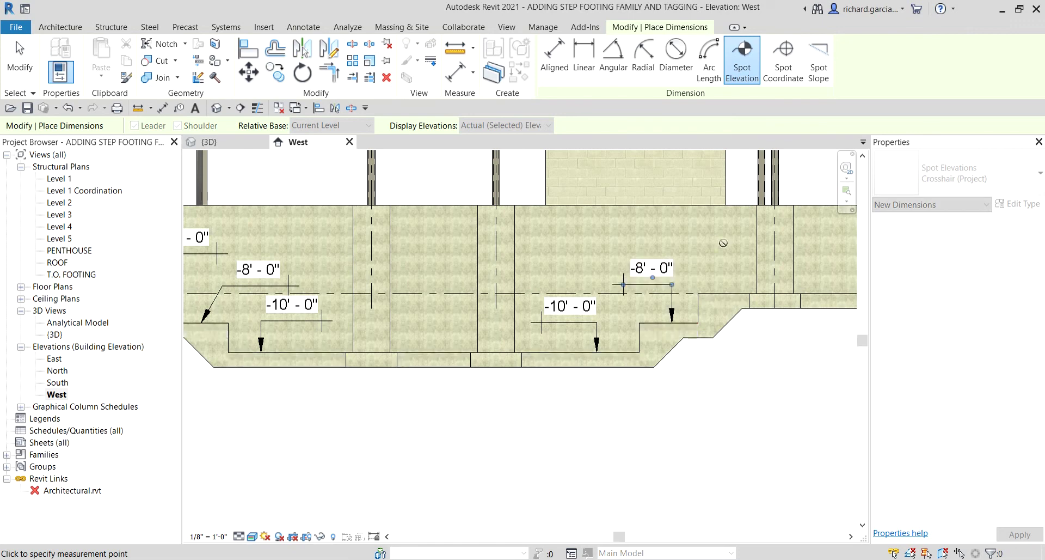
Add a spot elevation to the top of the highest footing in the right-hand stepped run and finish the Spot Elevation command.
left_click(735, 289)
left_click(732, 244)
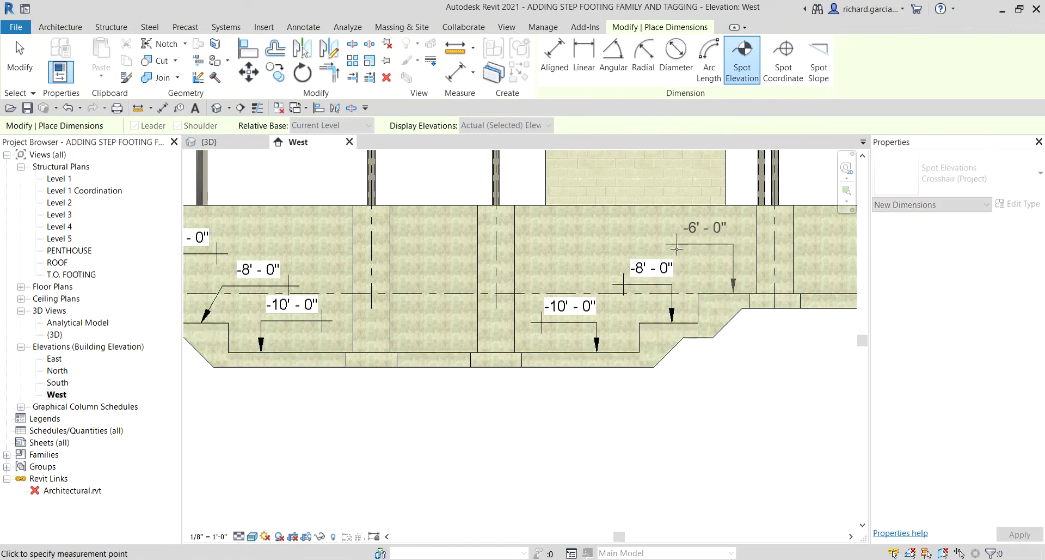
left_click(677, 245)
key("Escape")
key("Escape")
scroll(661, 242, "down", 2)
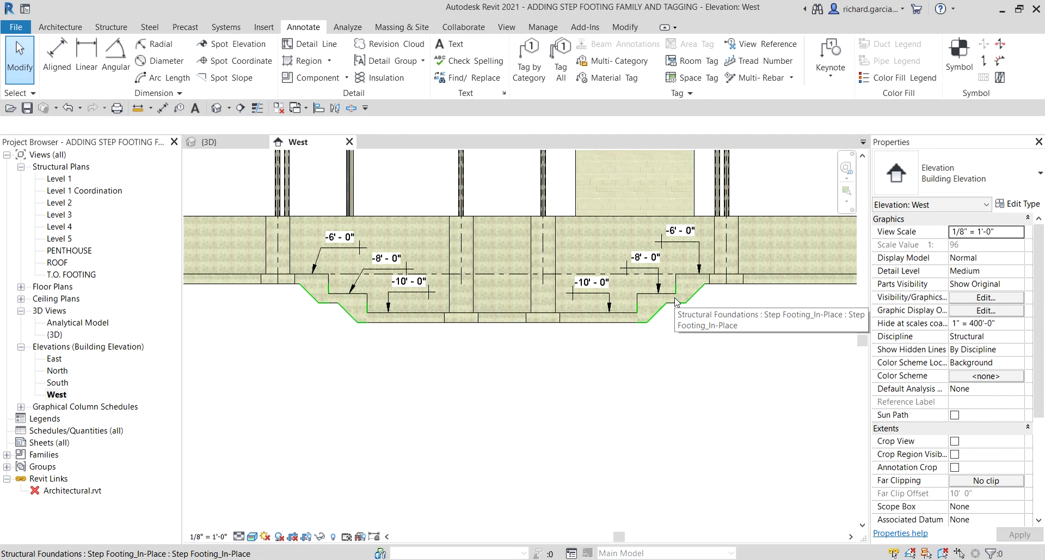
Tile the 3D view and the West elevation side by side, framing the stepped footings in both views.
scroll(547, 312, "down", 3)
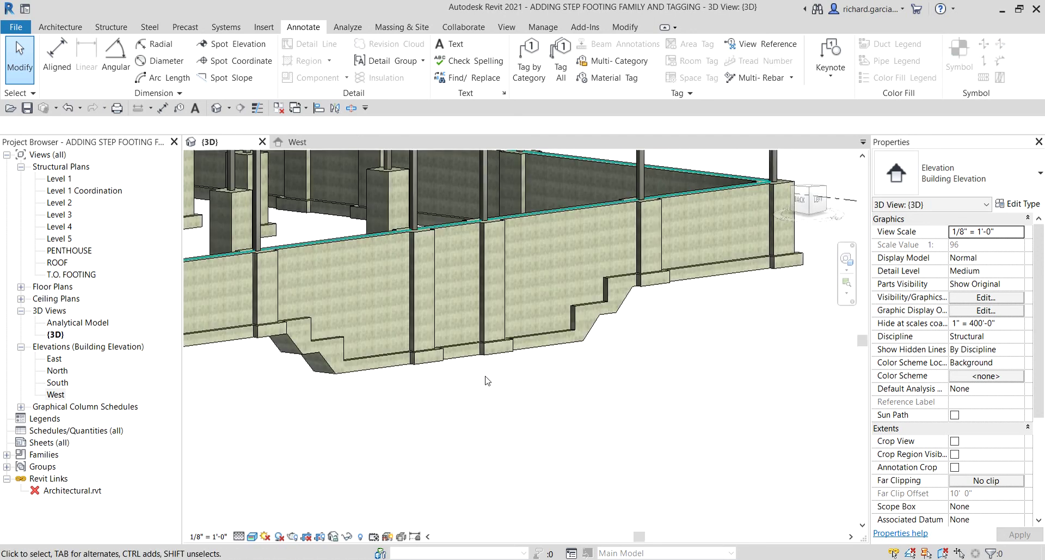
key("w")
key("t")
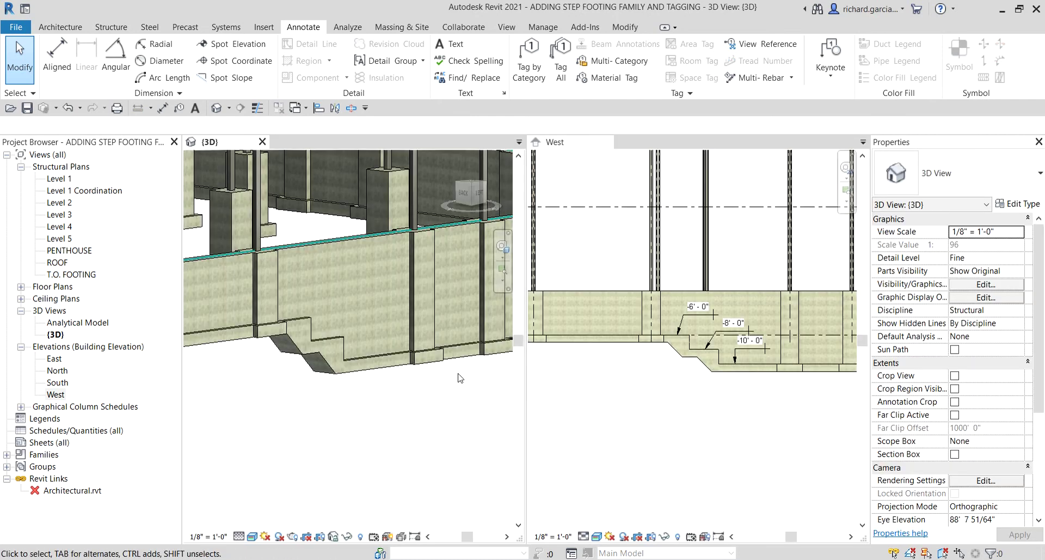
scroll(415, 389, "up", 2)
middle_click_drag(415, 390, 375, 435)
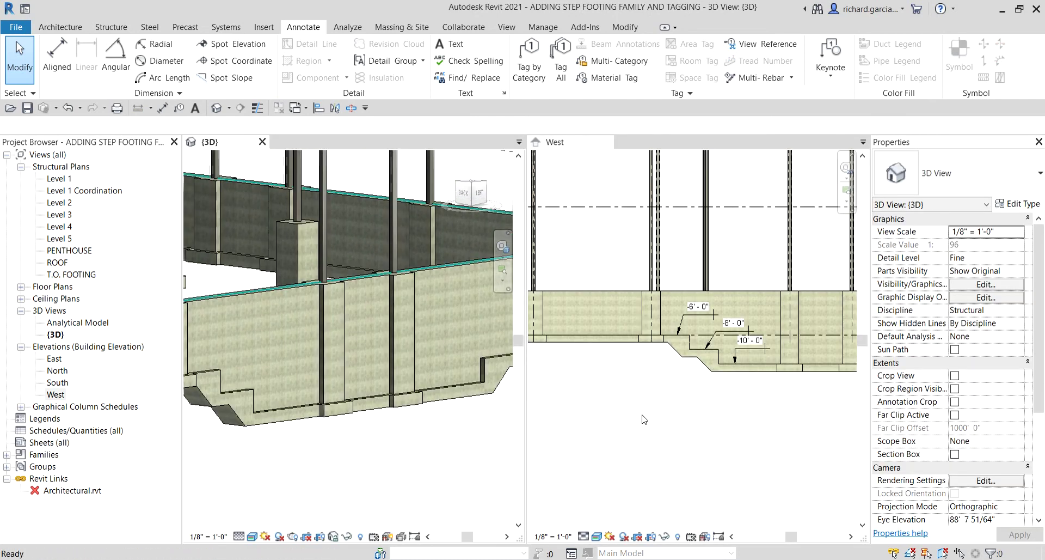
scroll(645, 416, "down", 2)
middle_click_drag(645, 417, 711, 418)
scroll(645, 399, "up", 1)
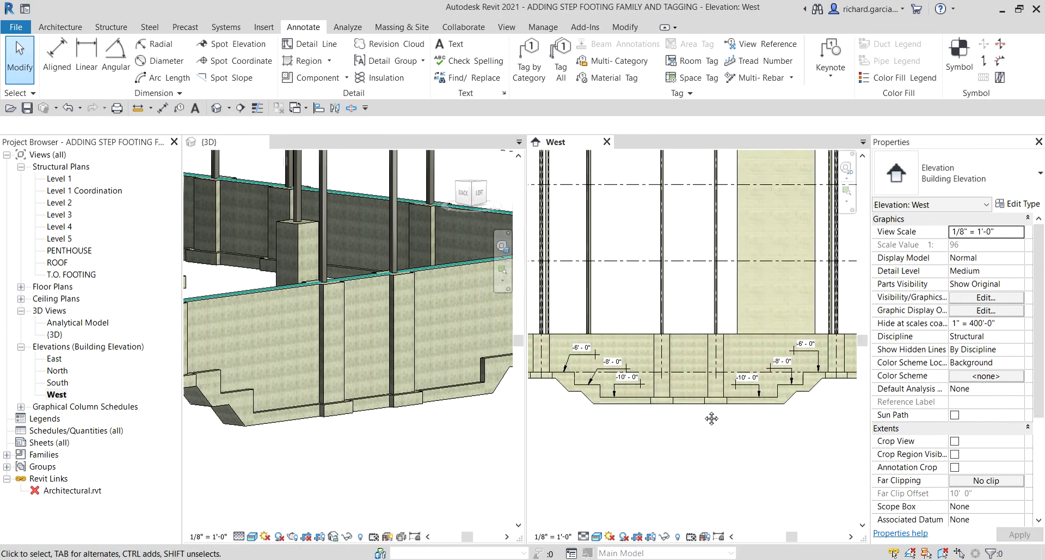